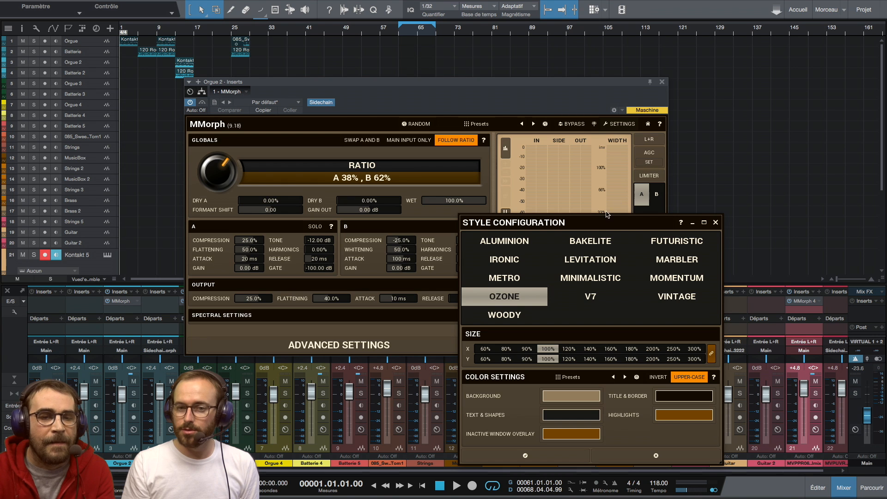
Step: Preview the Ironic, Metro, Ozone, Woody and Bakelite interface styles for the MMorph plugin
drag(596, 223, 737, 138)
click(370, 165)
click(666, 177)
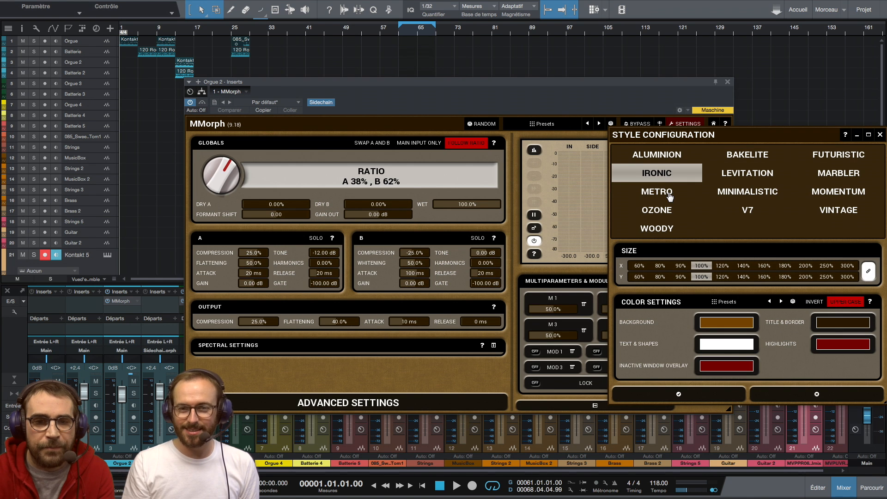
click(669, 197)
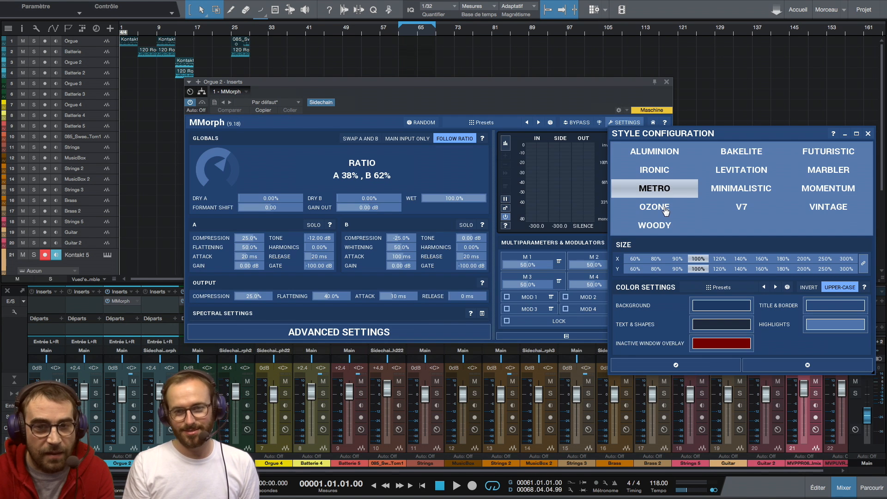
click(664, 208)
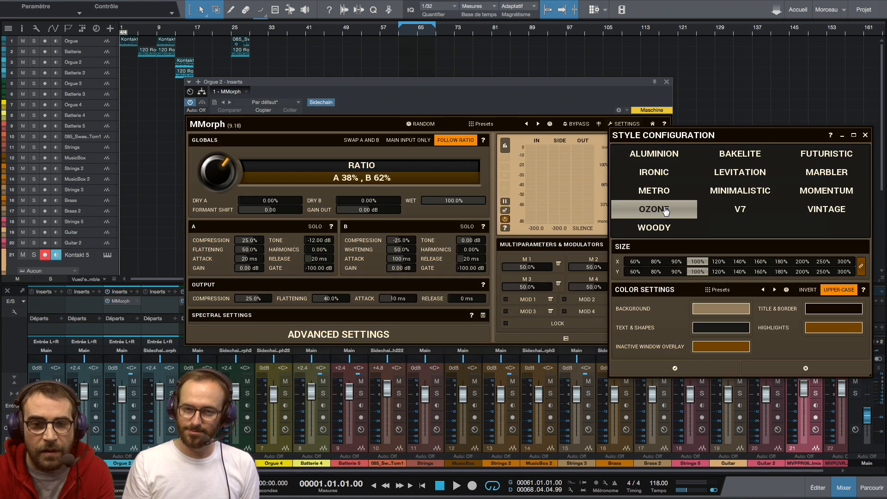
click(653, 228)
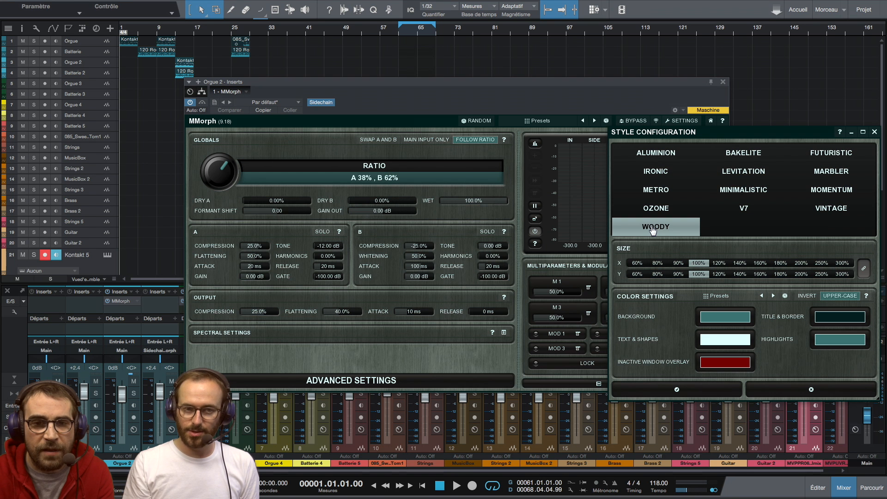
click(741, 157)
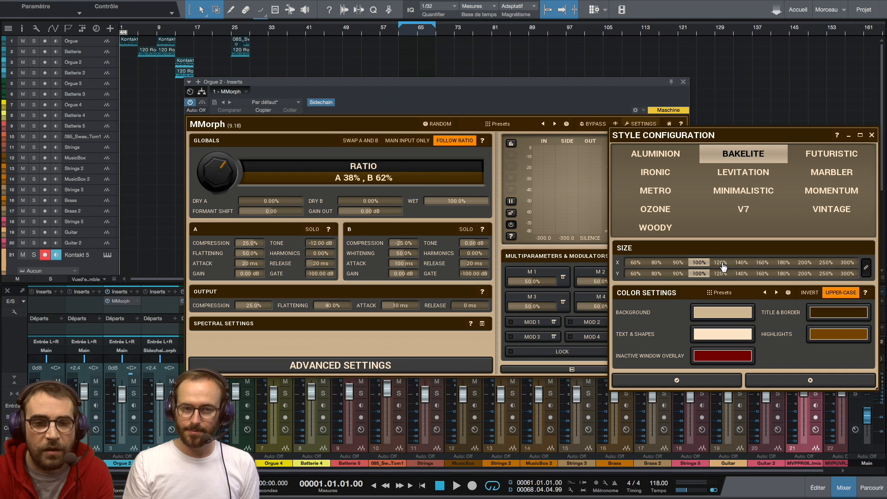
Step: Try the 120% interface size, return it to 100%, and inspect the colour selector for Title & Border
click(720, 263)
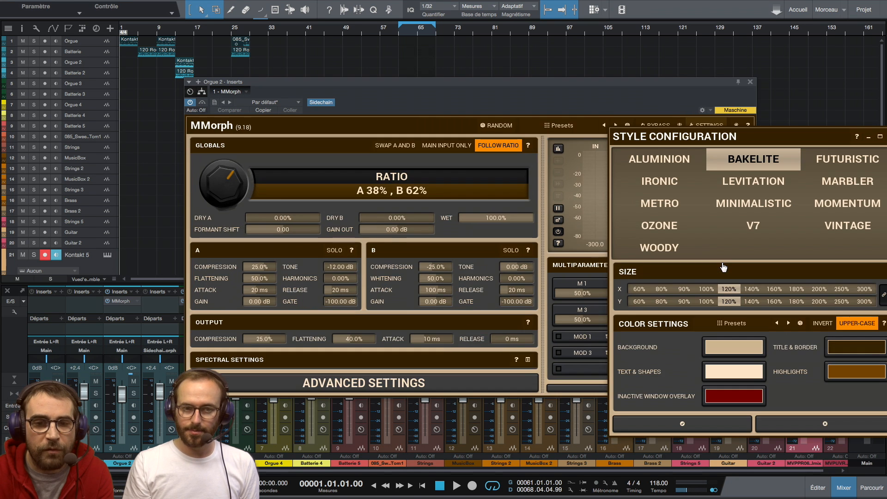
click(705, 289)
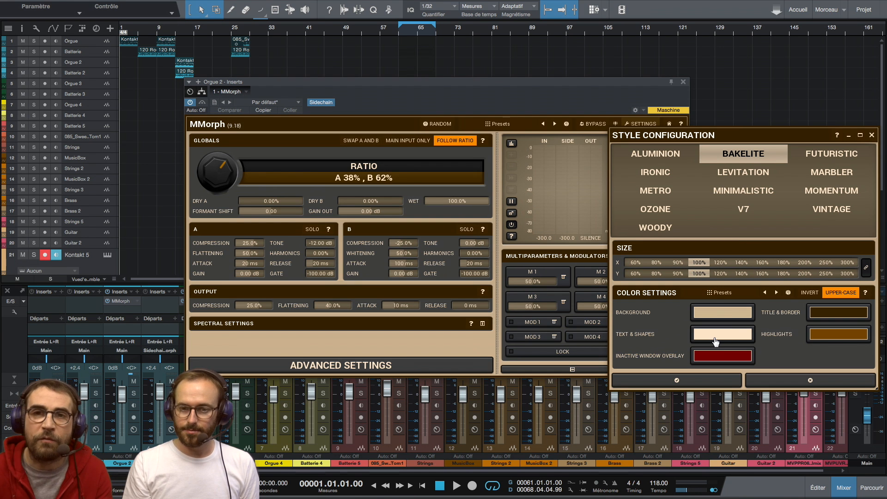
click(824, 316)
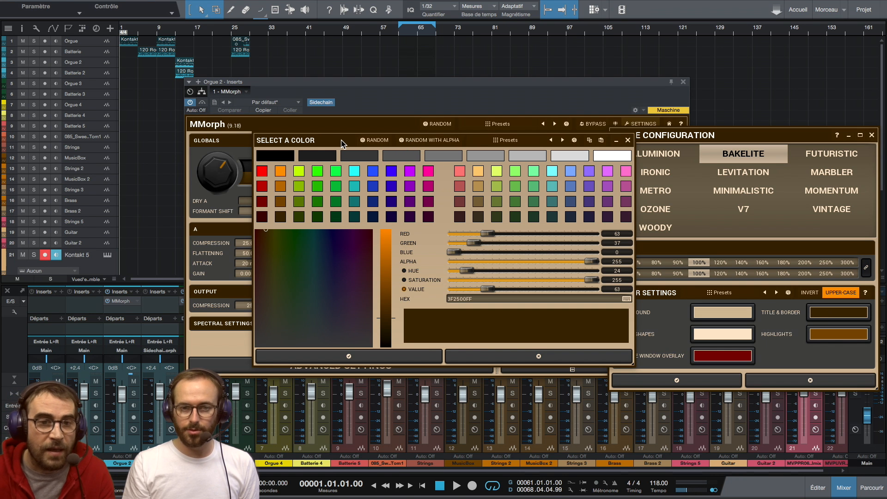
drag(342, 144, 342, 176)
click(629, 172)
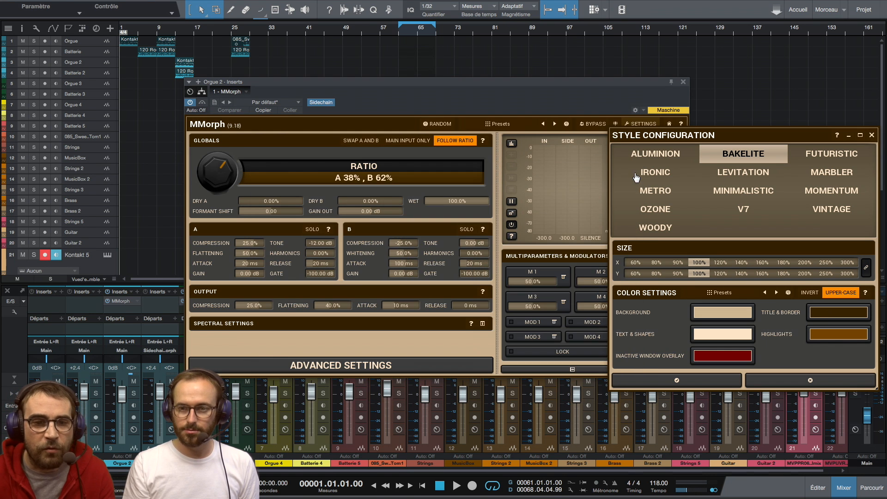
Step: Preview the Momentum, Marbler, Futuristic, V7, Minimalistic and Vintage styles, and apply Bakelite as MMorph's style
click(823, 191)
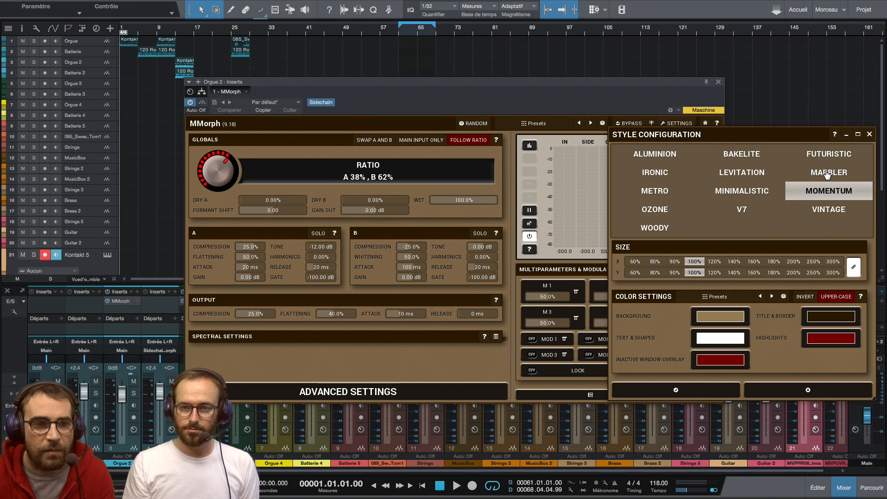
click(827, 173)
click(816, 159)
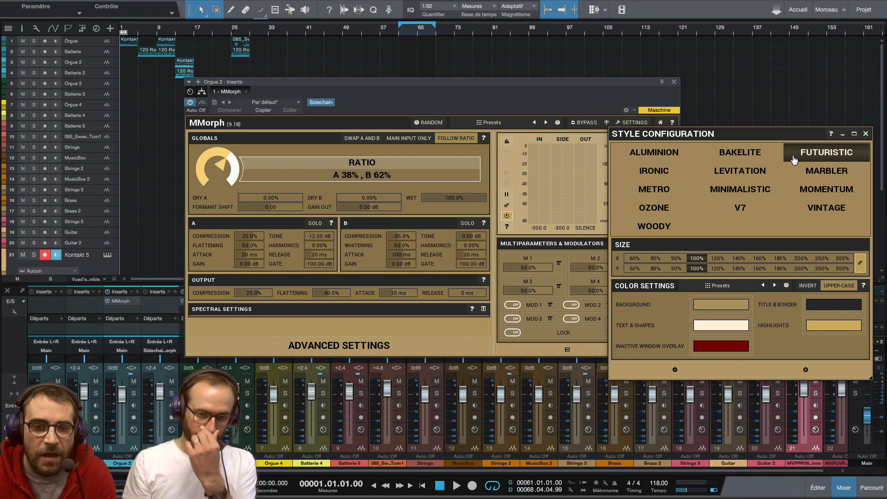
click(739, 212)
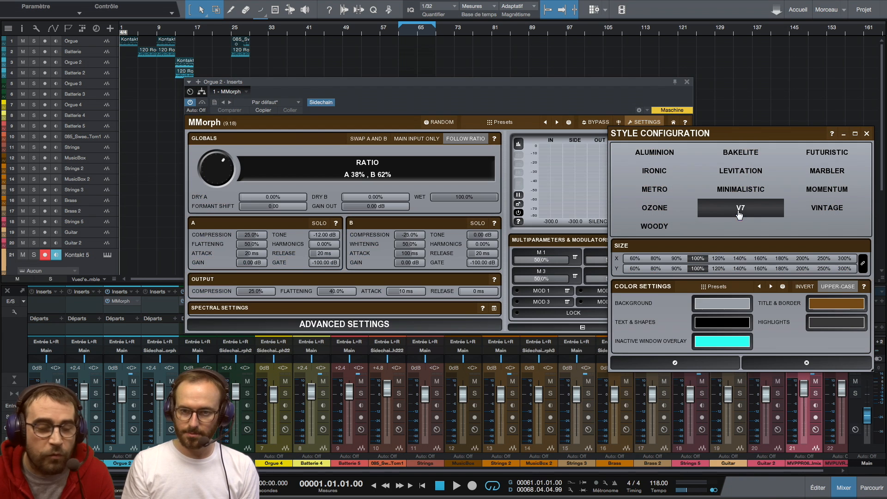
click(738, 190)
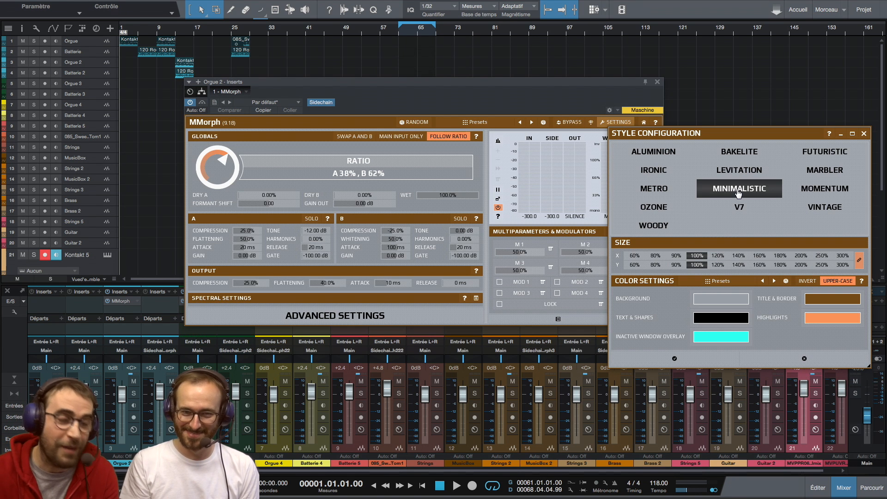
click(818, 211)
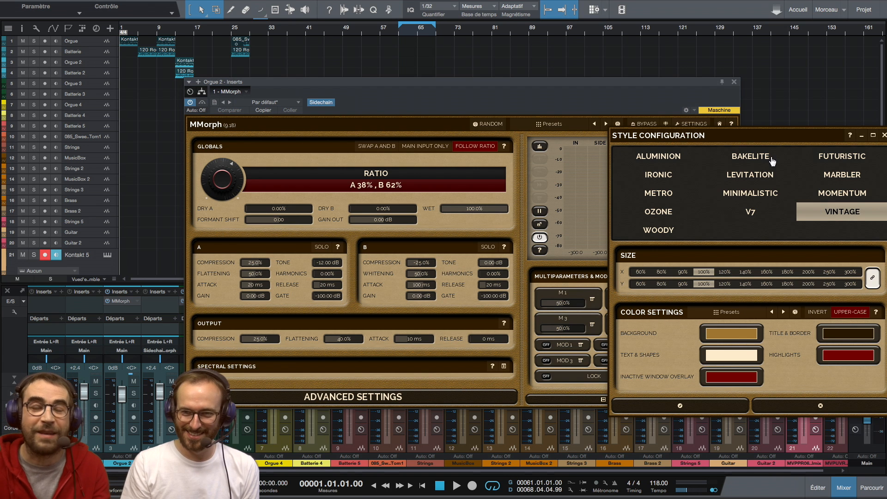
click(745, 159)
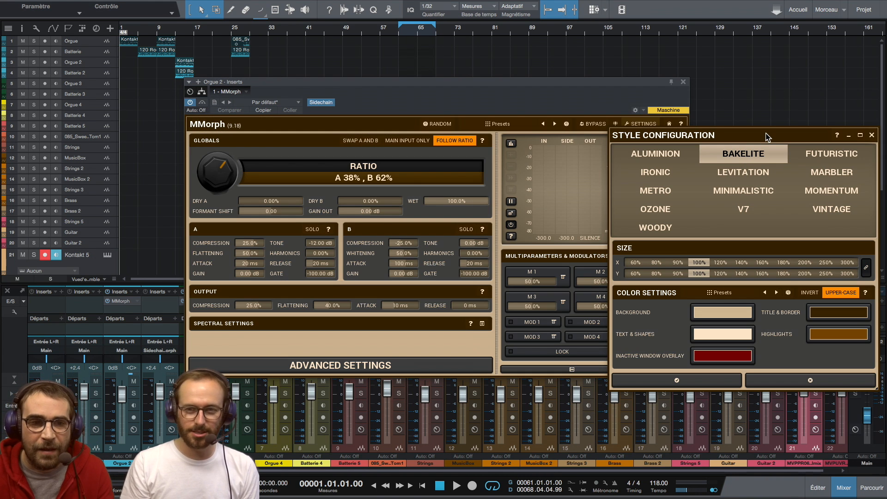
click(718, 387)
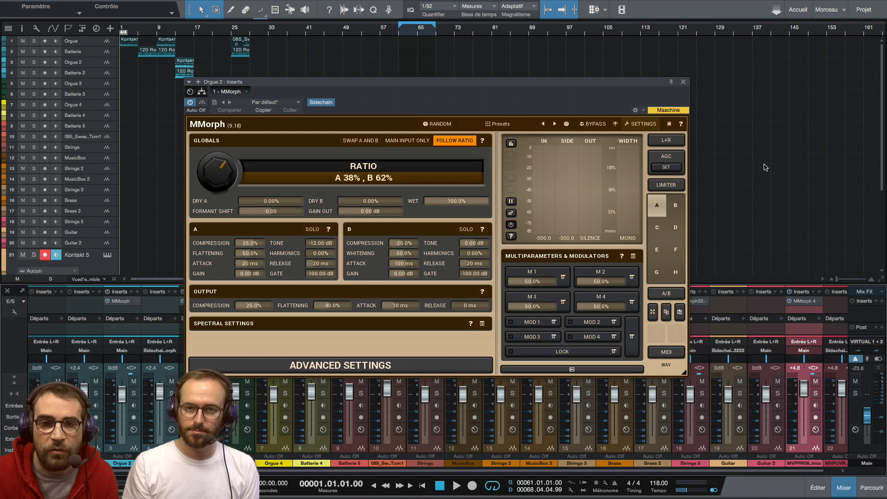
Step: Read the built-in help on Multiparameters & Modulators and close it
click(621, 257)
drag(394, 153, 516, 175)
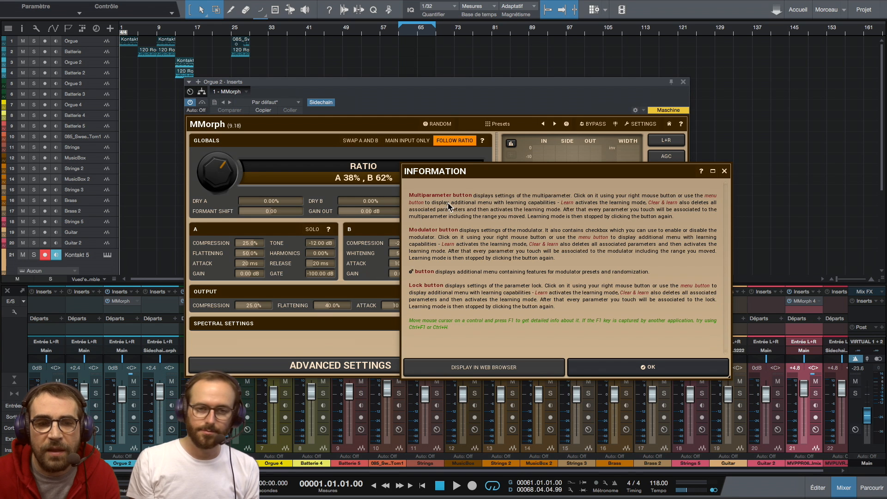
click(725, 171)
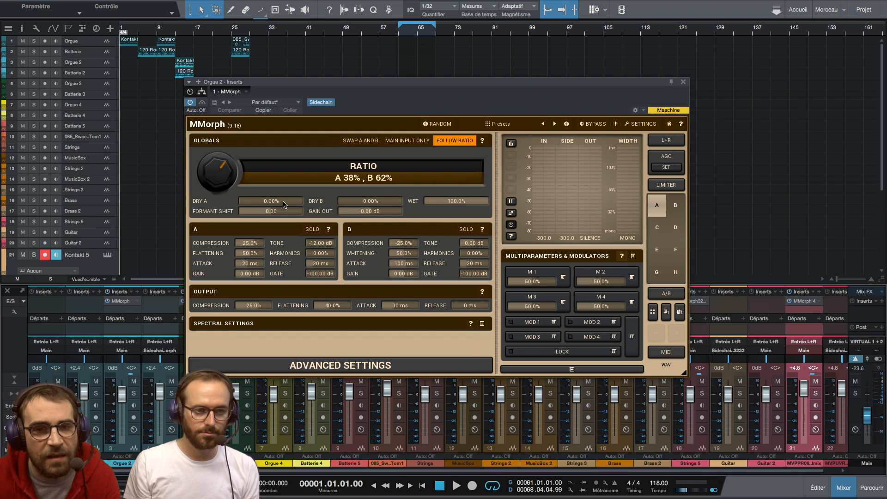
Step: Run the style wizard through to the end, keeping the Bakelite style and the Buttons editor mode
click(642, 123)
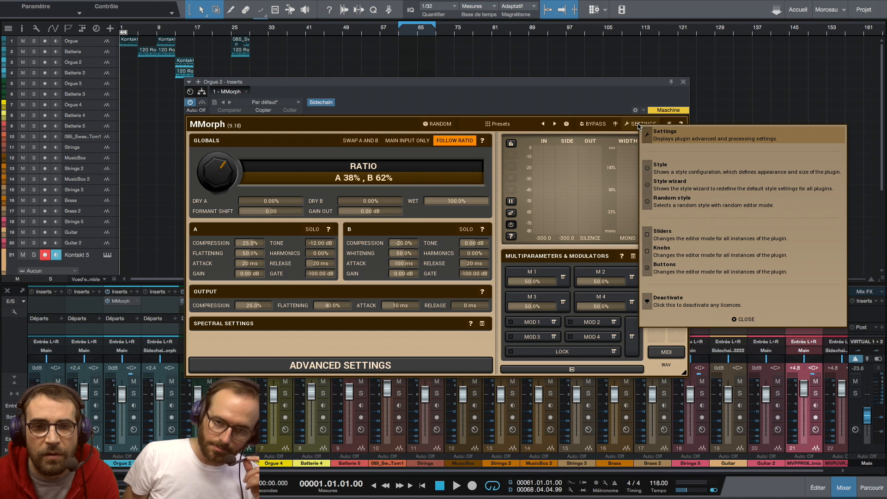
click(671, 183)
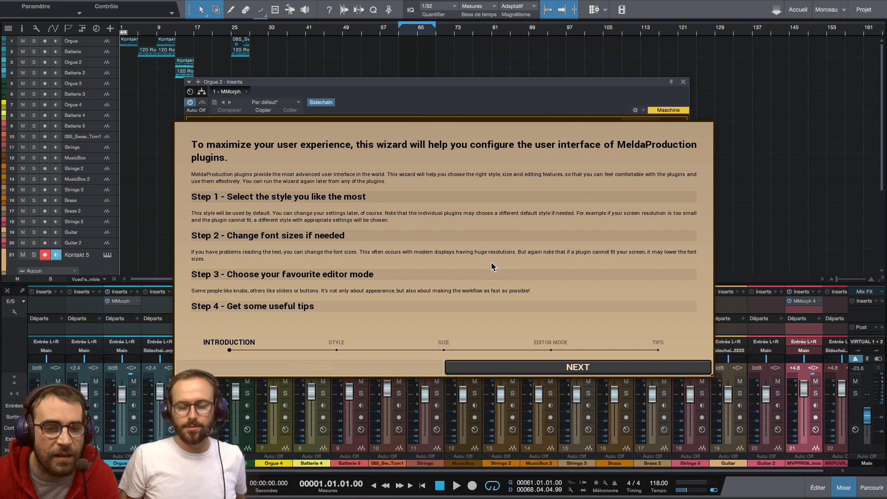
click(517, 373)
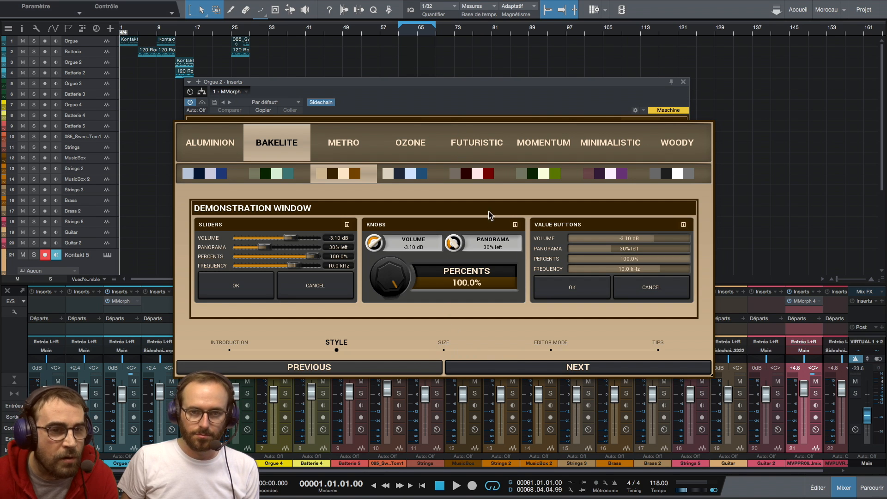
click(547, 371)
click(546, 371)
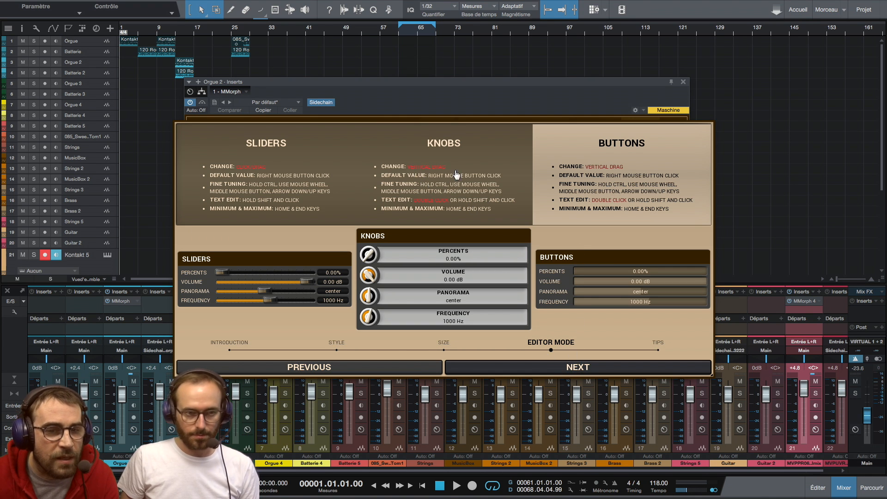
click(578, 368)
click(578, 368)
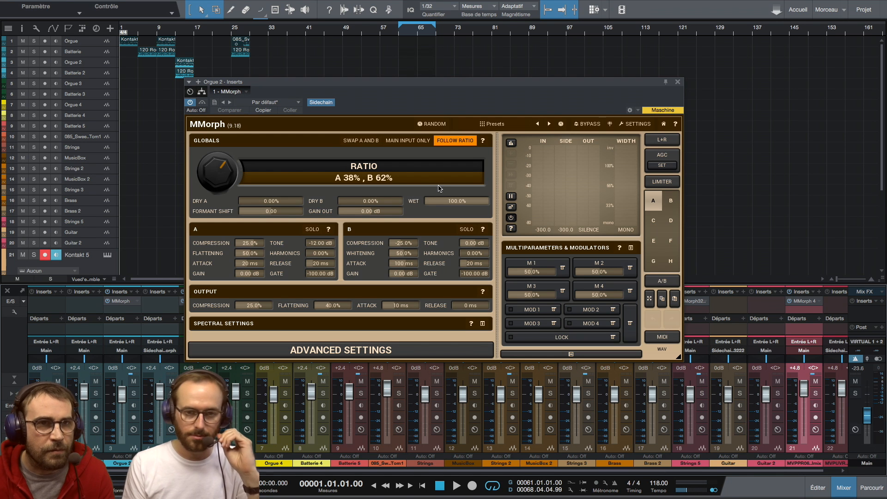
click(632, 124)
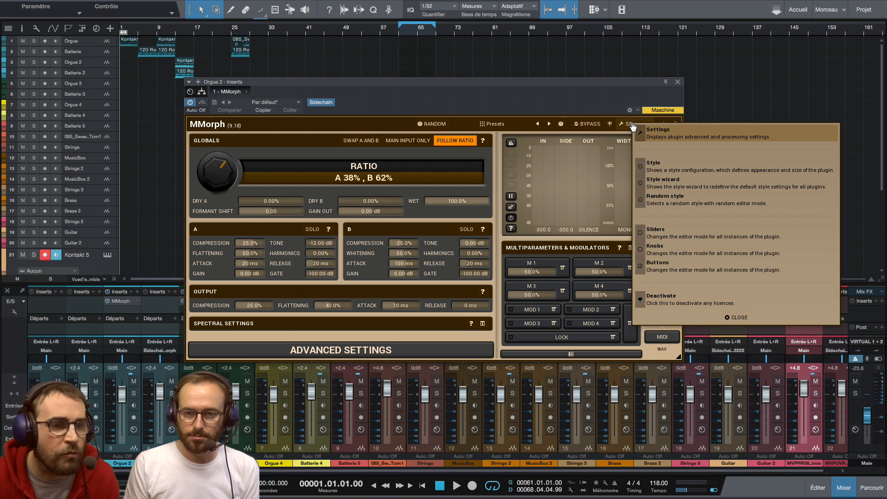
click(615, 102)
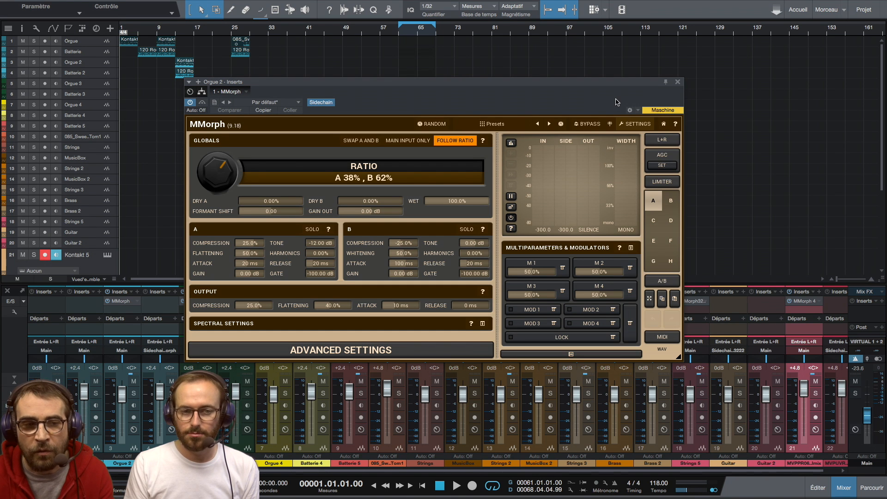
drag(604, 85, 603, 107)
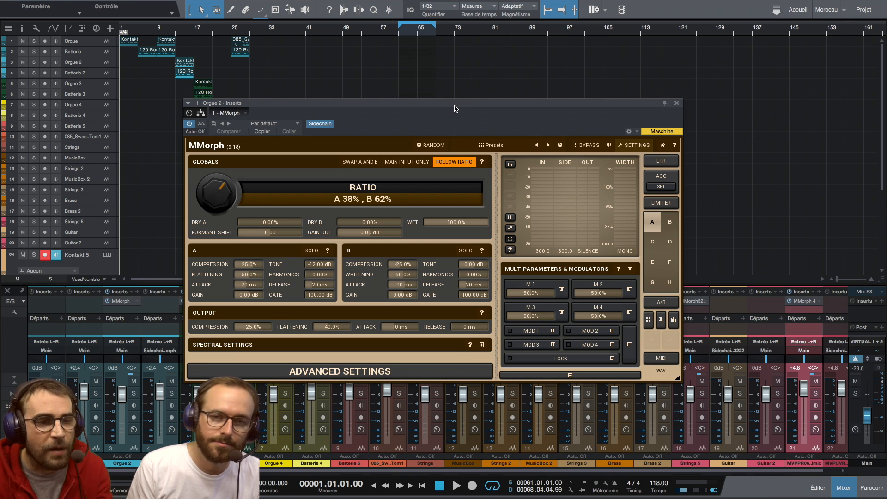
drag(456, 108, 505, 101)
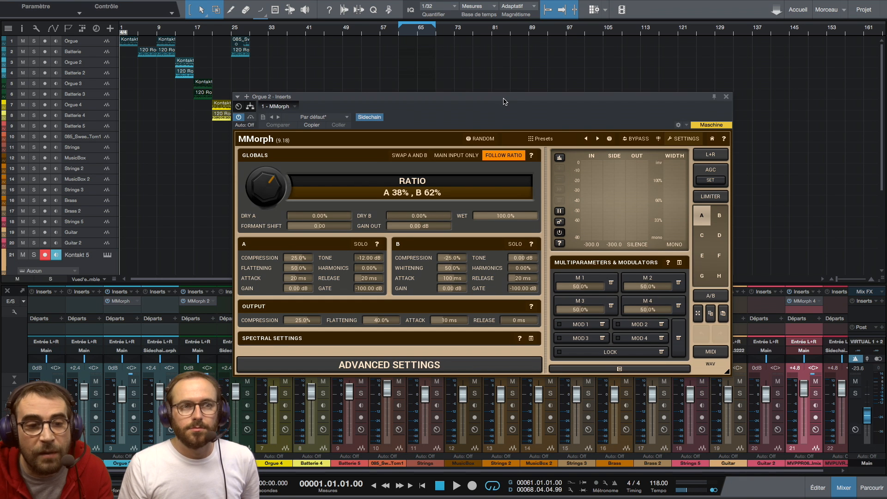
drag(505, 101, 488, 108)
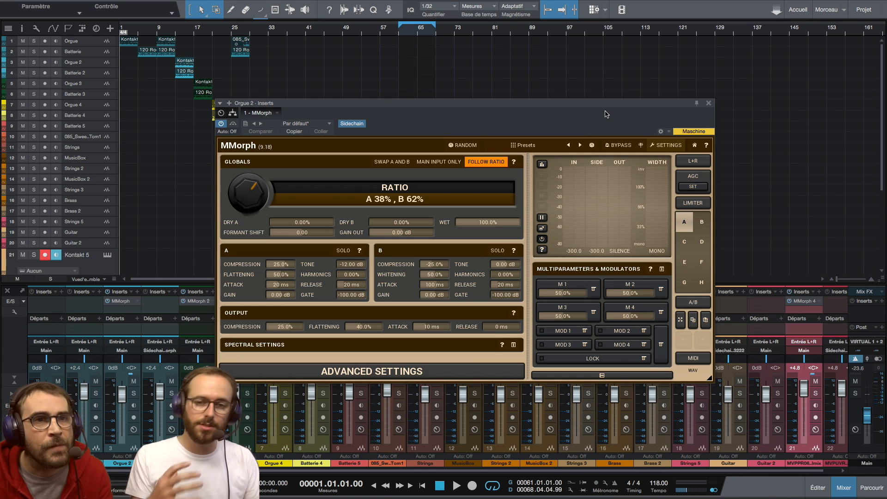
Step: Close the MMorph window and reopen the plugin from the inserts of the Orgue 2 channel
click(707, 104)
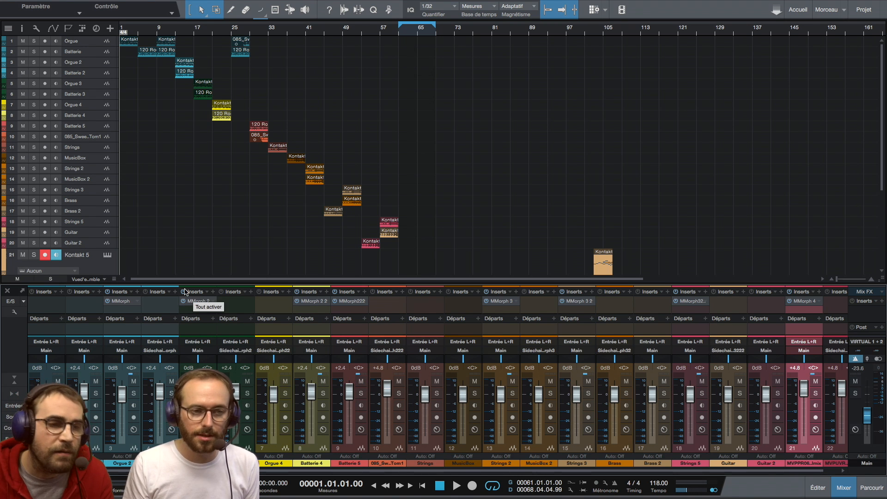
click(123, 305)
double_click(123, 305)
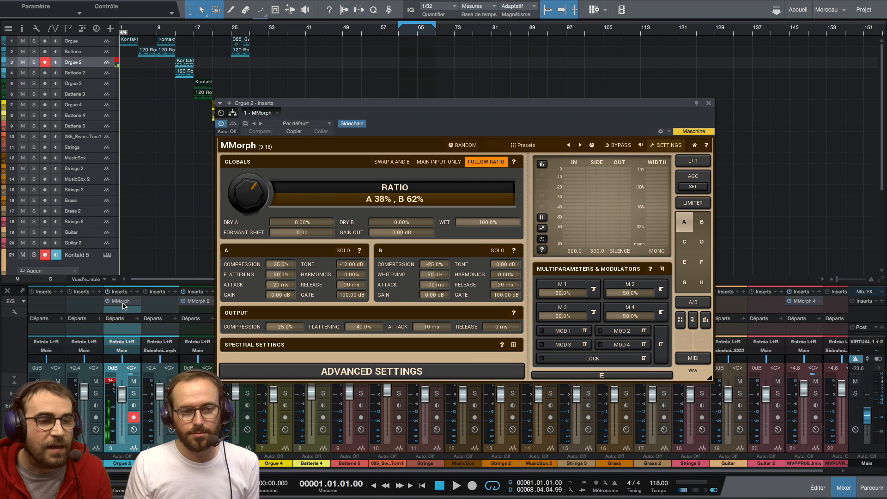
Step: Enlarge the mixer's insert and send area and move the MMorph window away from the first channels
drag(393, 101, 411, 107)
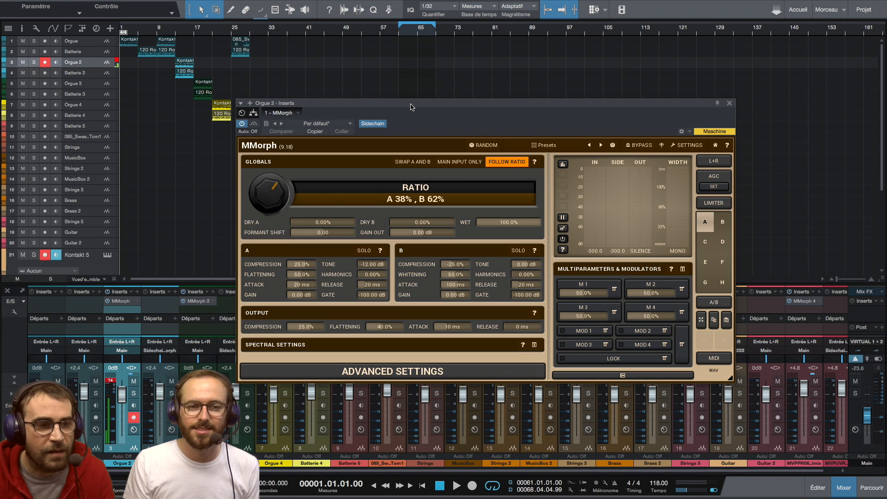
drag(412, 107, 440, 104)
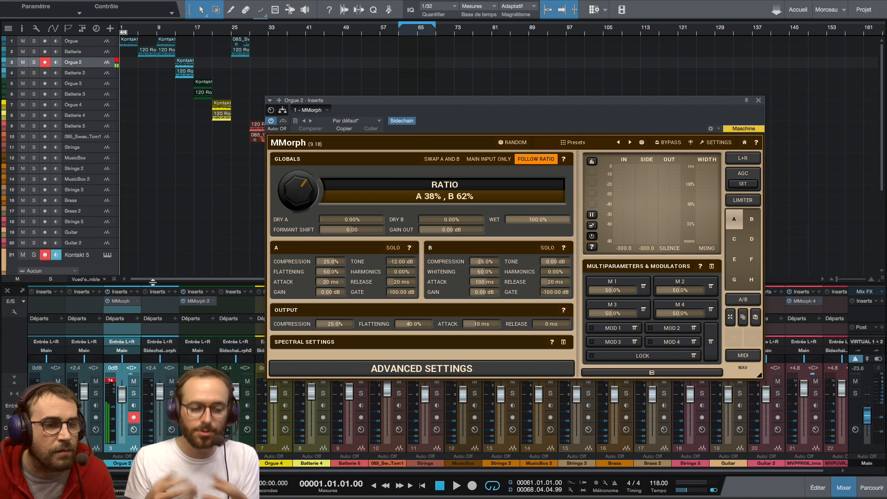
drag(154, 285, 154, 235)
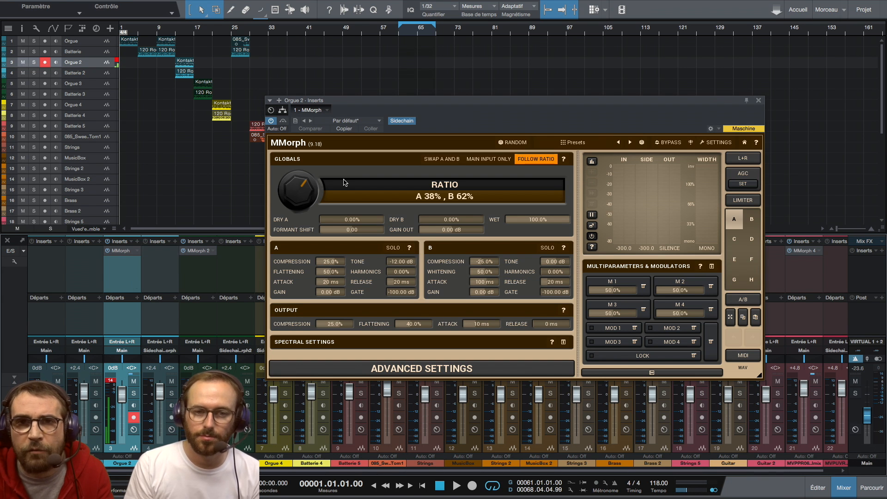
drag(433, 101, 409, 125)
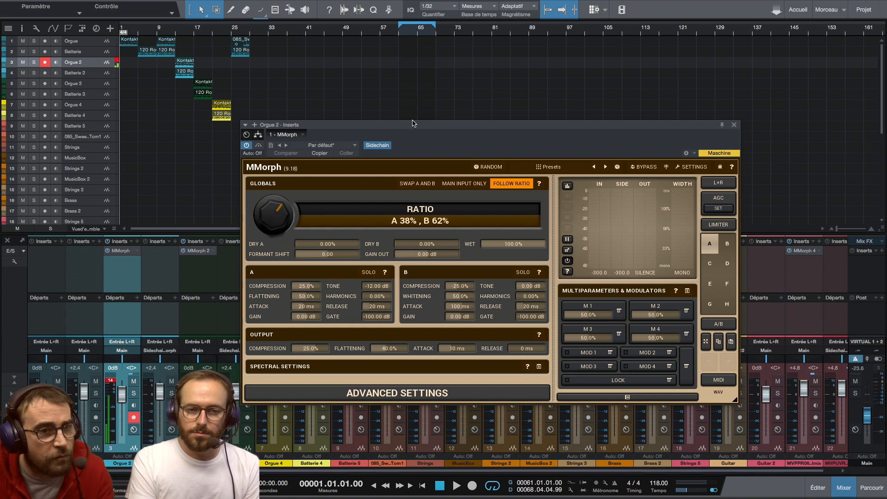
drag(421, 125, 513, 104)
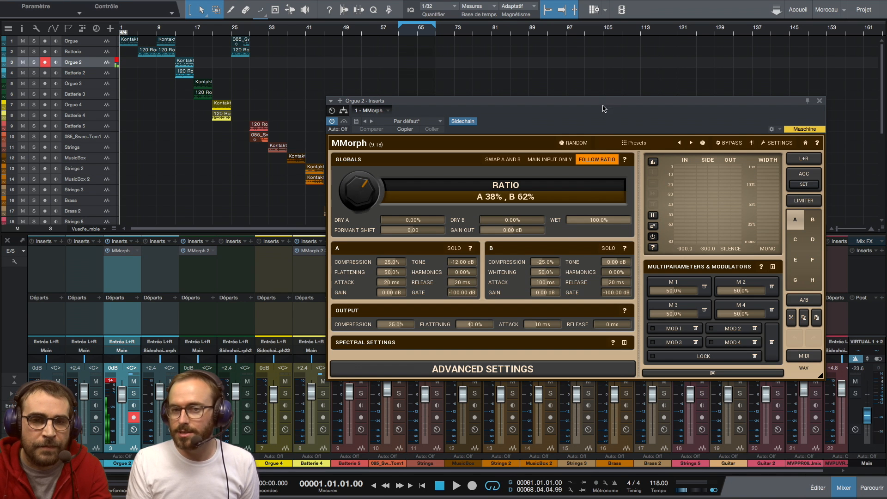
Step: Shift the MMorph window aside and play the arrangement from the start to about bar 26
drag(603, 103, 576, 110)
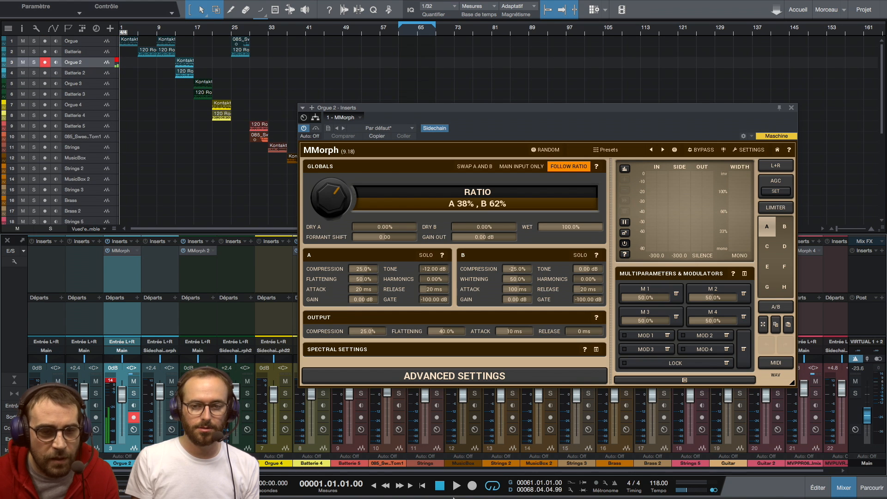
key(space)
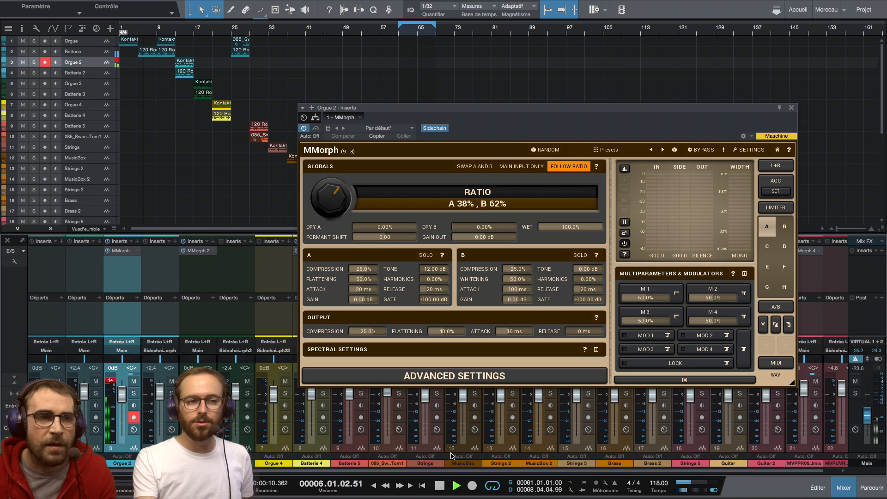
click(159, 36)
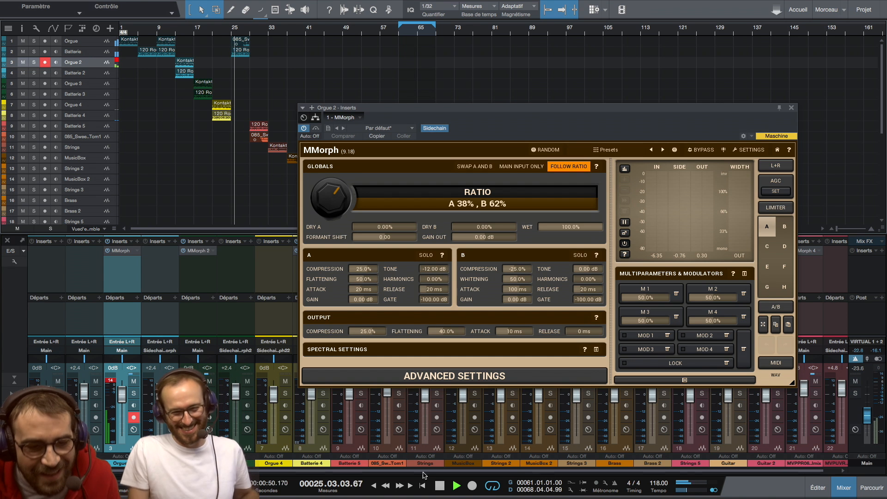
key(space)
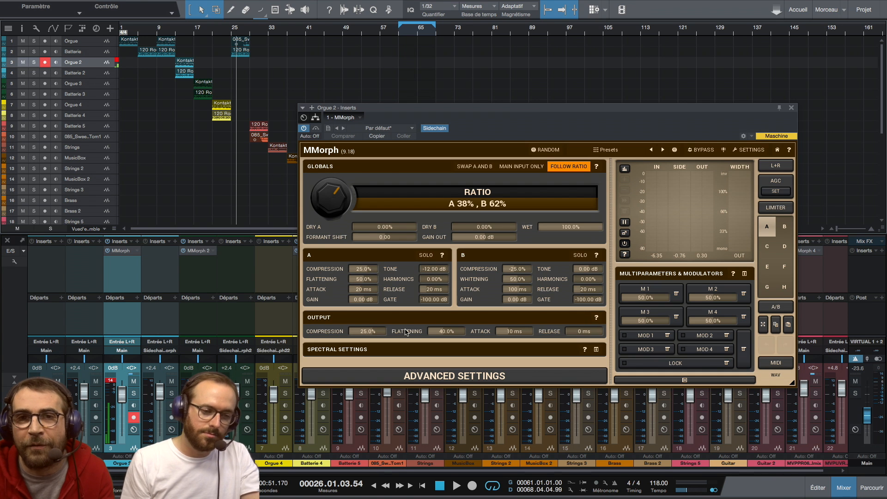
Step: With Orgue 2 disarmed for recording and its MMorph window closed, play the arrangement from bar 25 to about bar 33
click(134, 418)
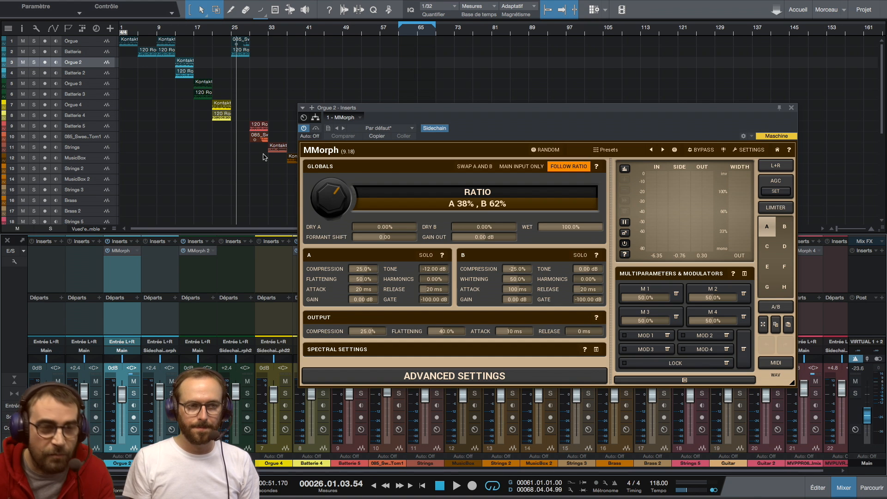
click(233, 35)
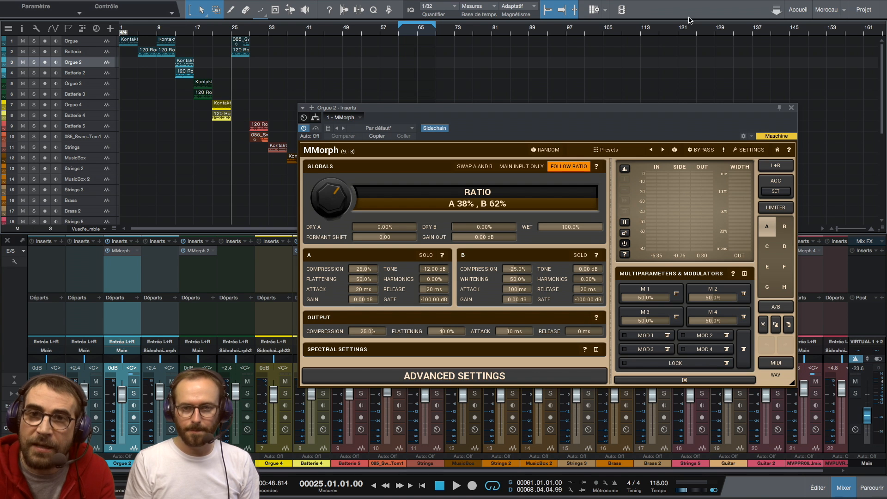
click(791, 108)
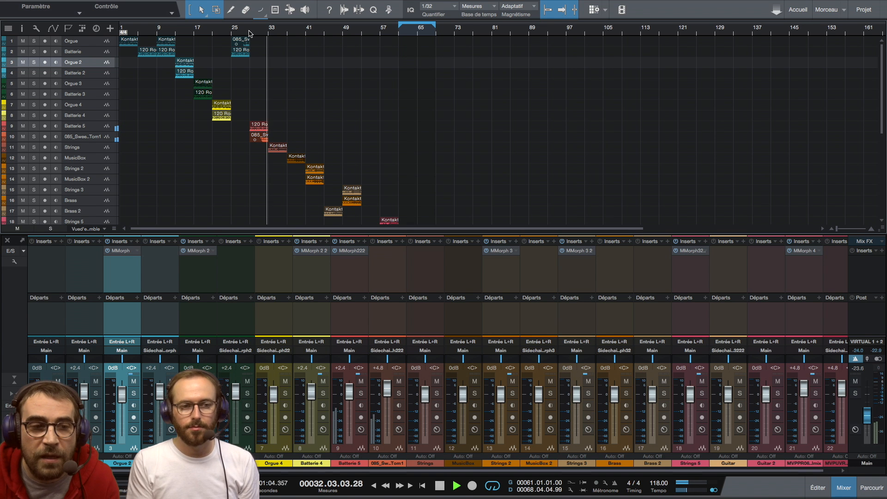
click(439, 485)
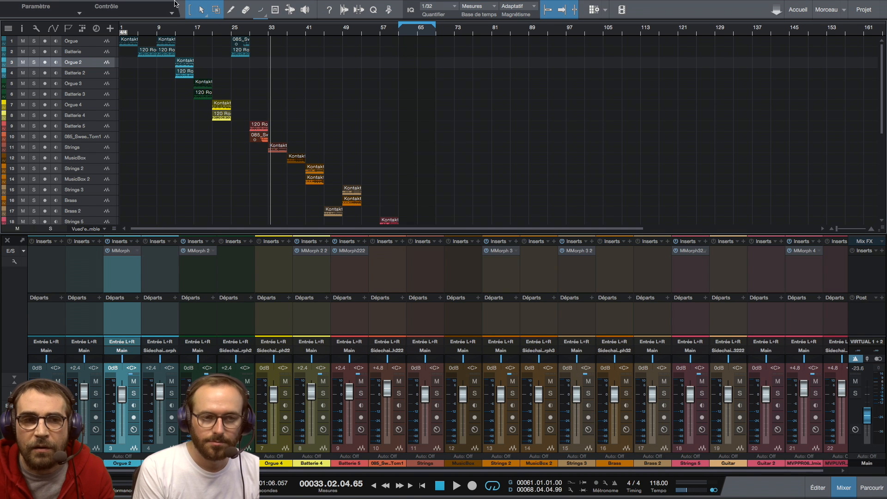
Step: Play the following morph examples from bar 33 to about bar 60 and stop playback
click(269, 33)
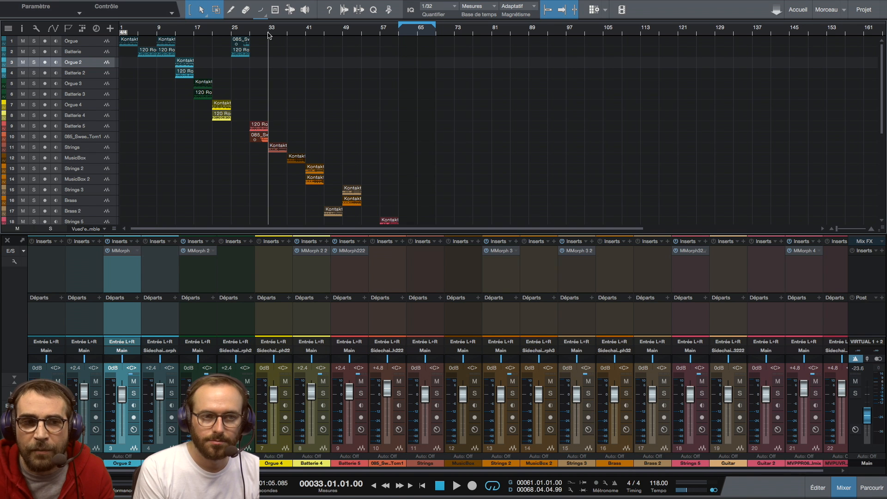
click(457, 486)
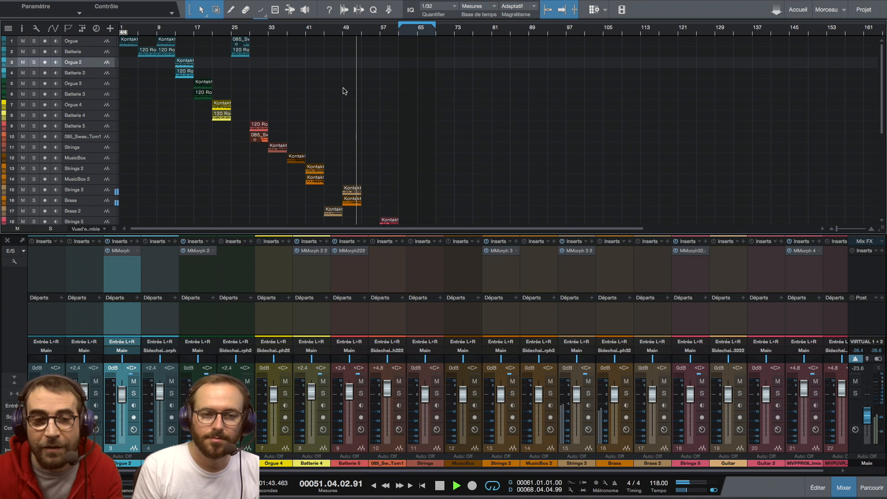
scroll(344, 91, down, 5)
scroll(343, 91, down, 4)
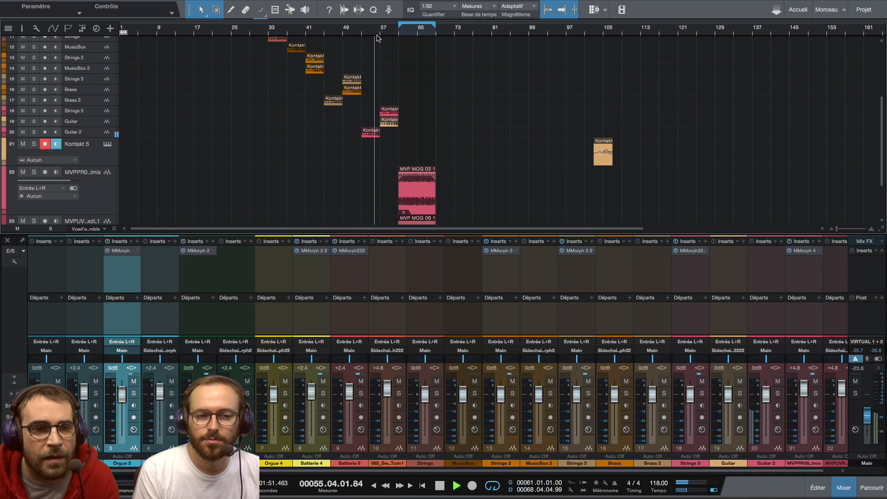
click(440, 486)
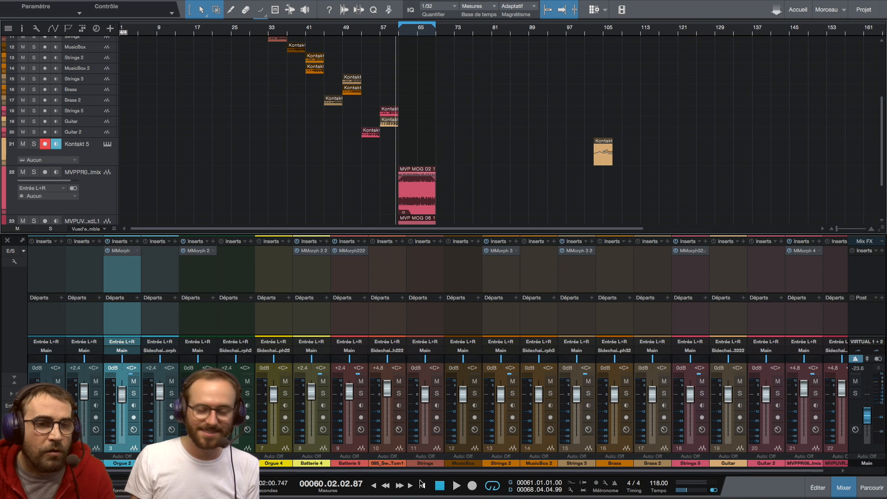
Step: Place the playhead at bar 61, select the MVPPR0..lmix track and open MMorph 4 from its inserts
click(399, 31)
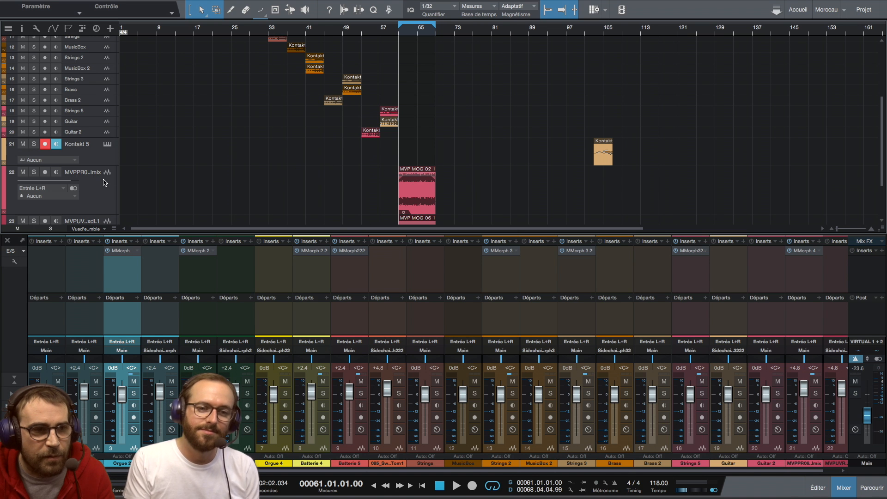
click(110, 199)
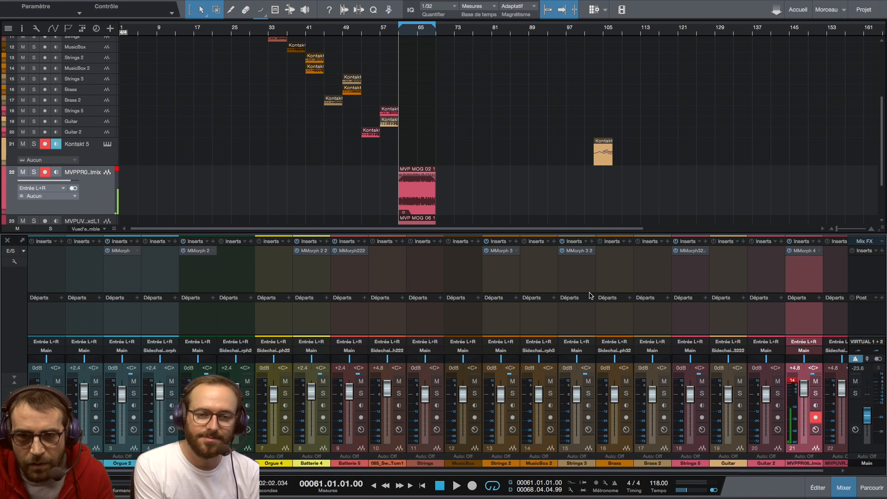
click(807, 251)
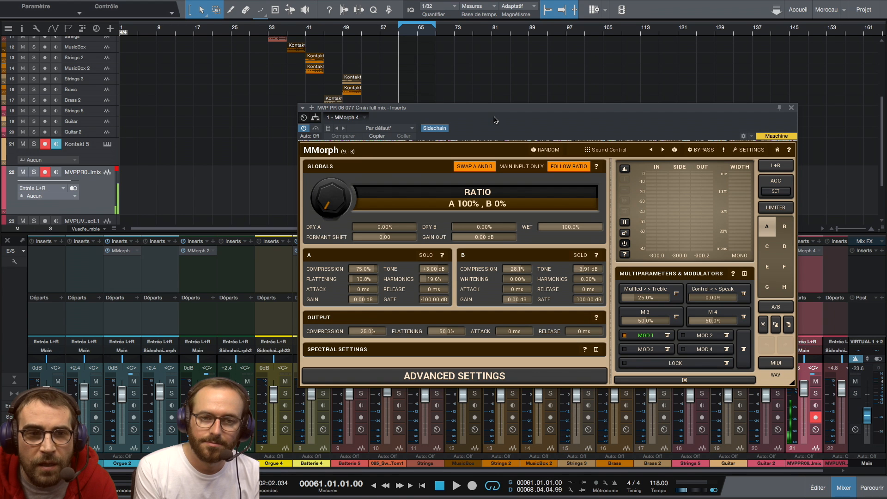
Step: Play from bar 61 and compare source A in solo with the morphed sound, leaving solo off
key(space)
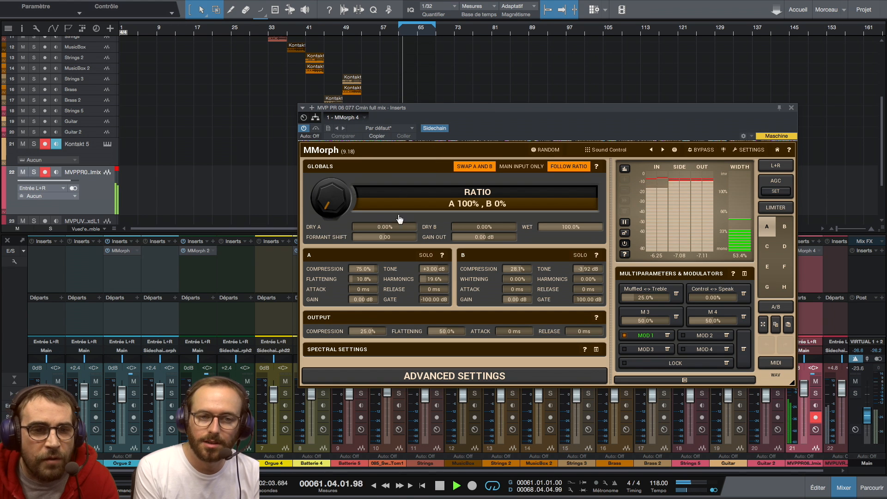
click(426, 255)
click(426, 256)
click(426, 256)
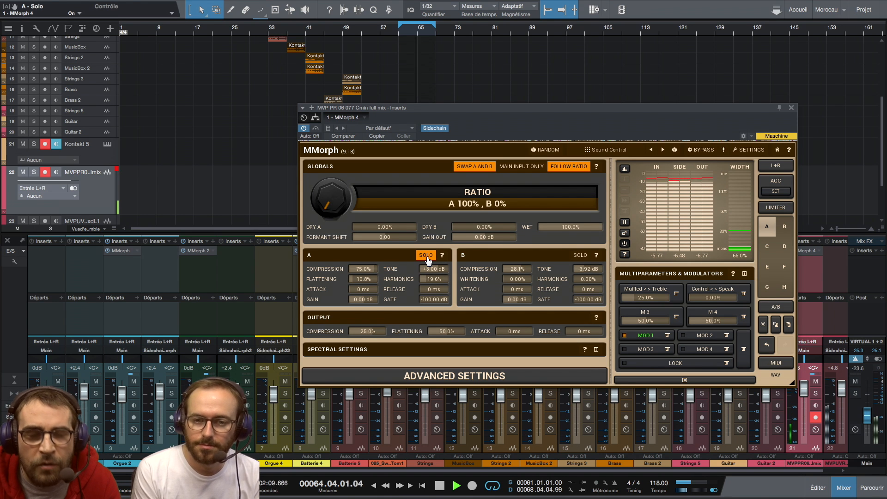
click(426, 255)
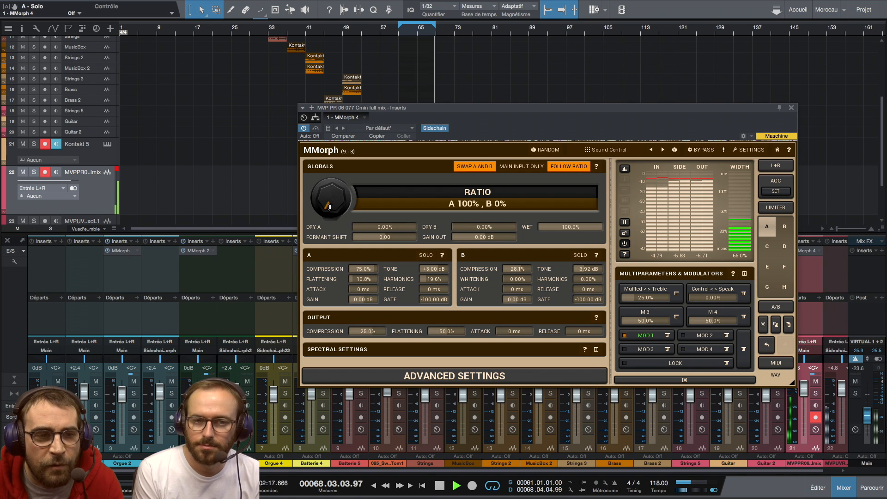
Step: Sweep MMorph 4's ratio between A and B during playback, leave it at A 61%, B 39% and stop
drag(330, 206, 353, 24)
drag(331, 200, 304, 319)
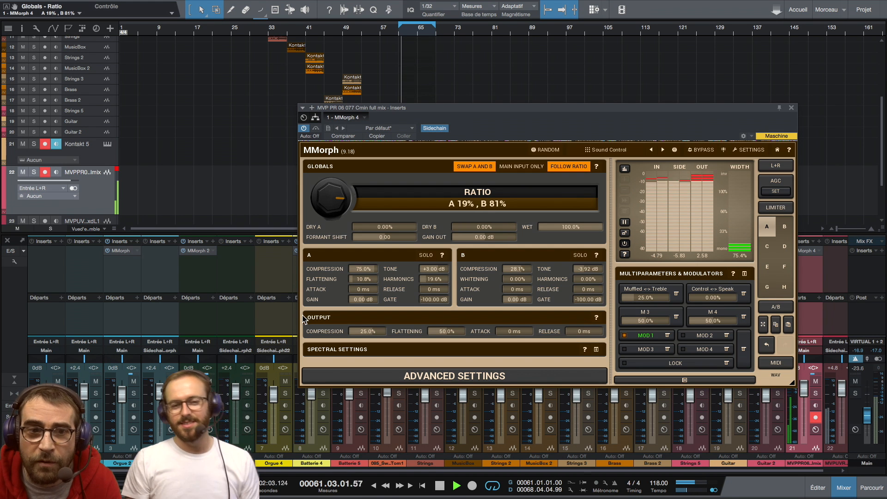
drag(327, 199, 327, 240)
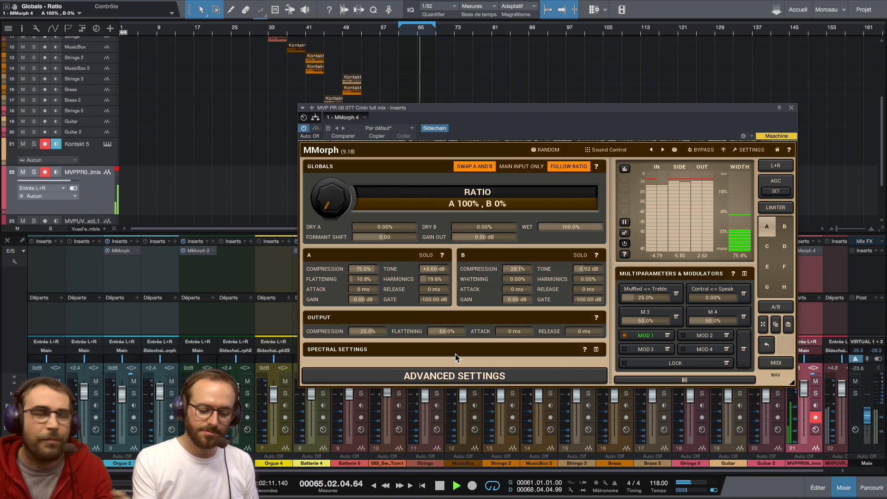
key(space)
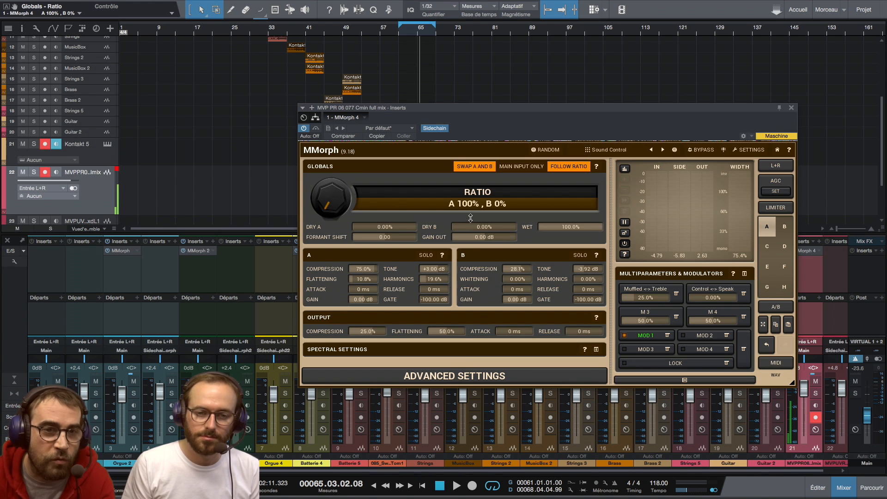
key(space)
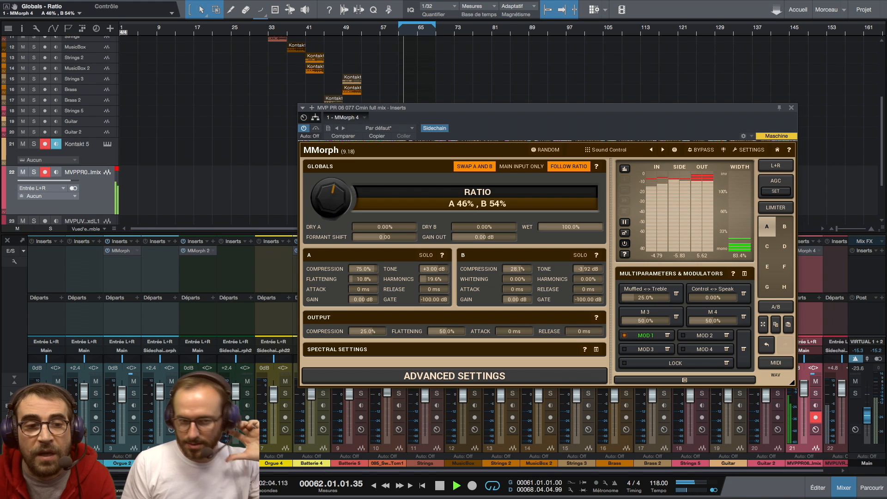
click(439, 485)
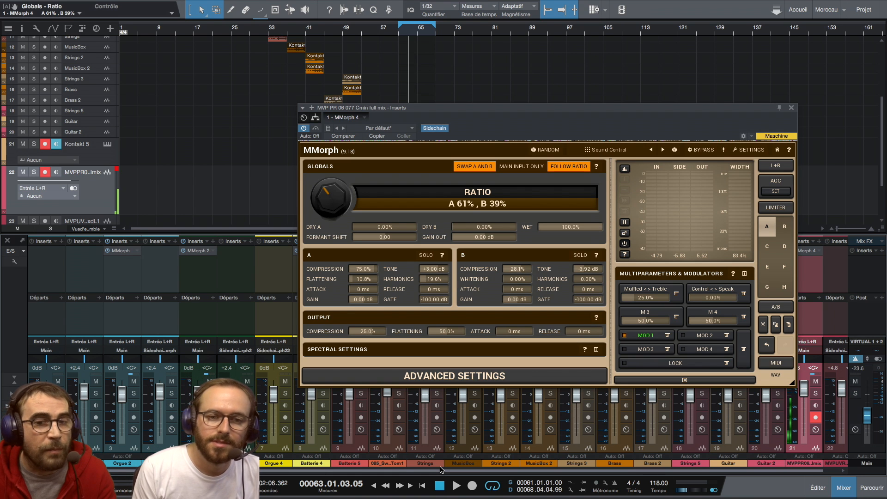
Step: Turn off Swap A and B, then adjust the ratio to A 57%, B 43% during playback and stop
click(471, 166)
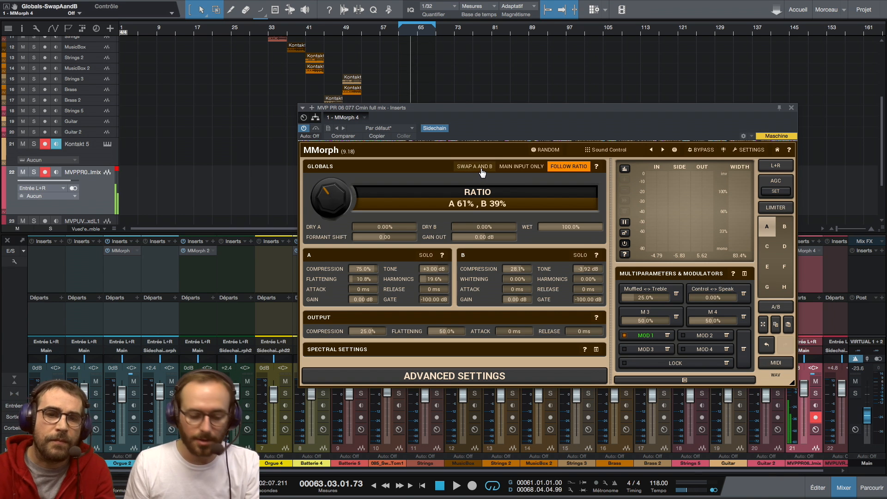
key(space)
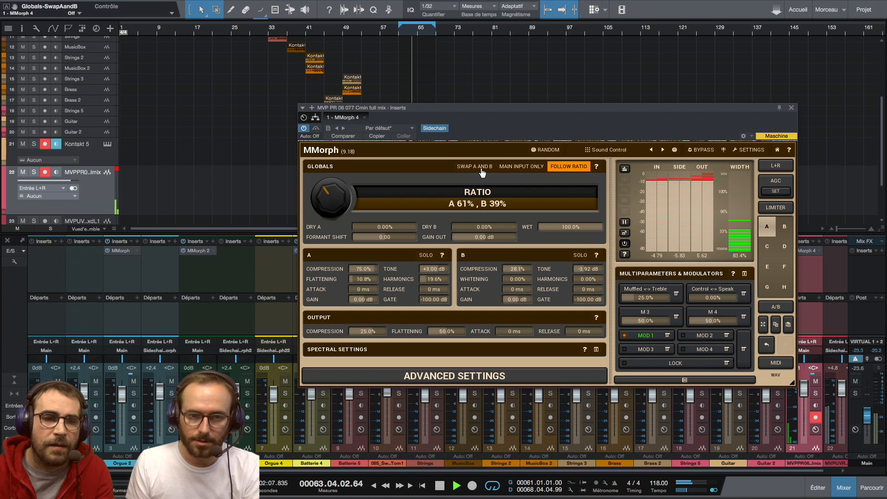
drag(329, 200, 329, 144)
drag(334, 72, 333, 99)
key(space)
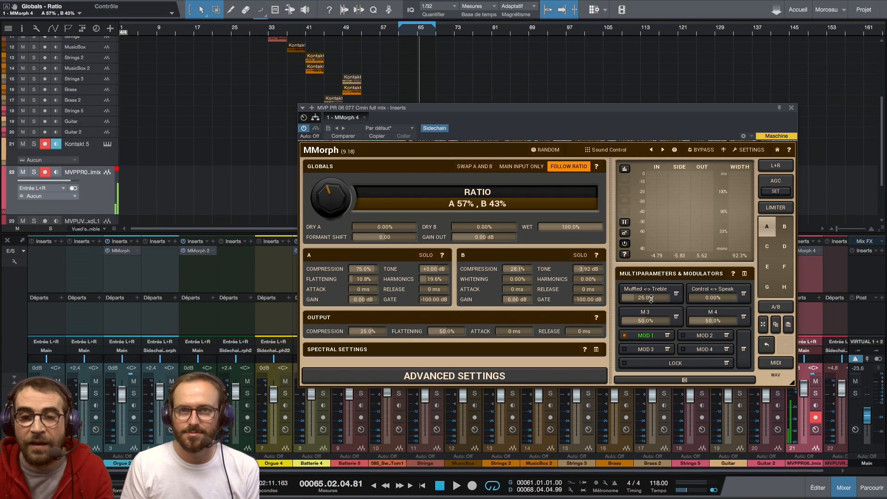
Step: Assign source B's Compression to Modulator 1 using Clear & Learn
click(667, 336)
click(701, 368)
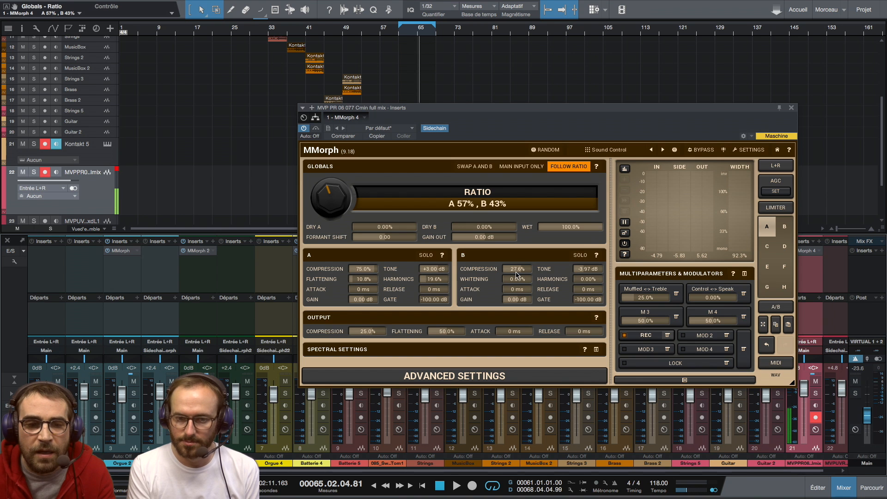
drag(523, 271, 523, 281)
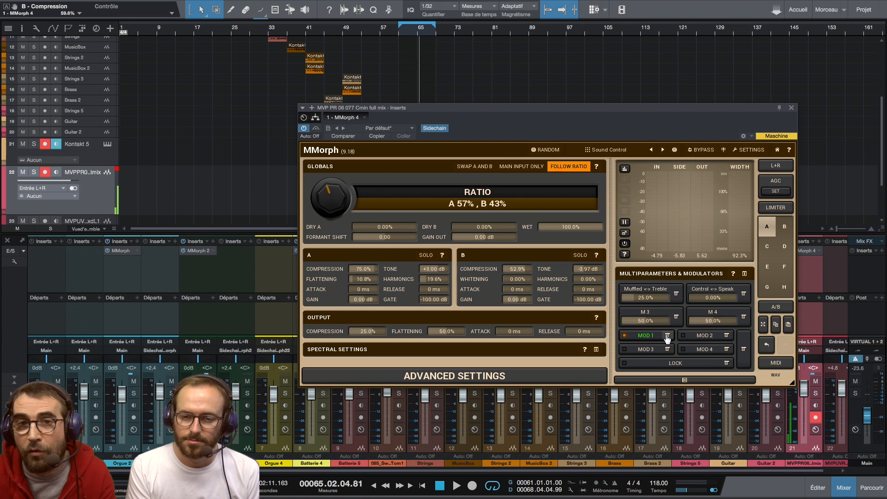
Step: Open the Modulator 1 settings, move the window aside and shift its sine shape by about -12.3%
click(667, 336)
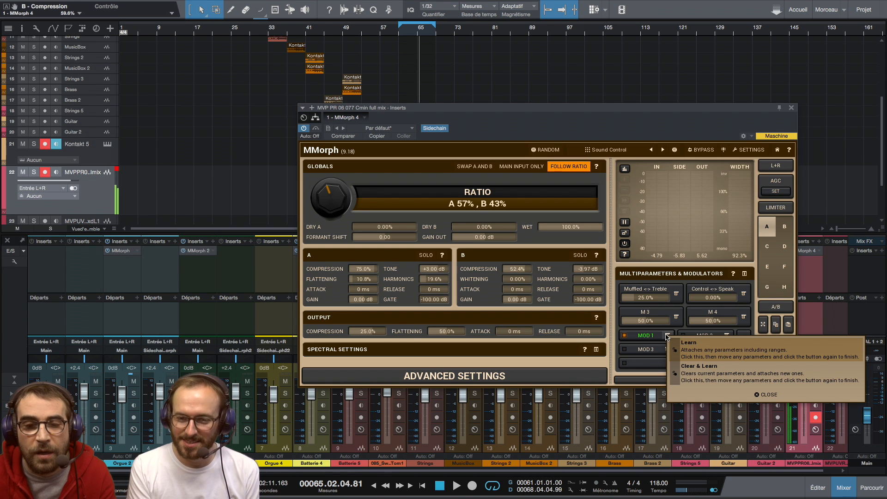
click(673, 331)
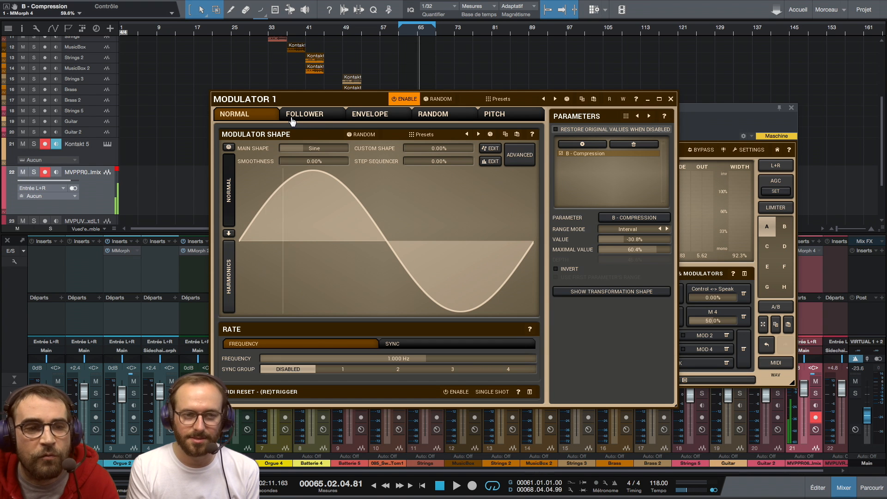
drag(354, 106, 276, 123)
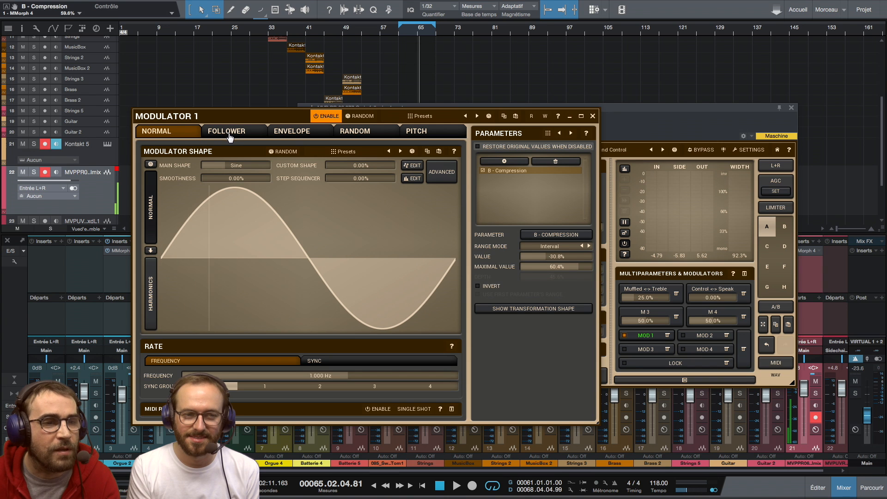
drag(257, 198, 183, 197)
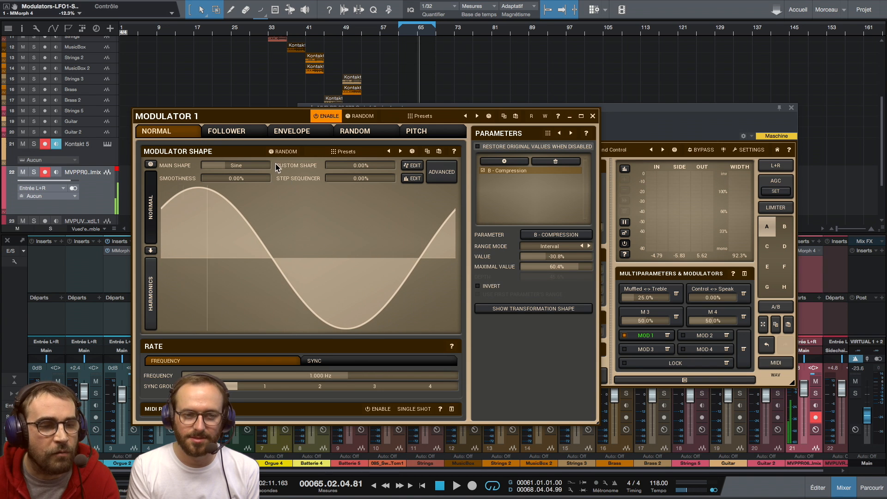
Step: Review Modulator 1's Follower, Envelope, Random and Pitch modes, return to Normal, switch its rate to Sync and close the settings
click(240, 131)
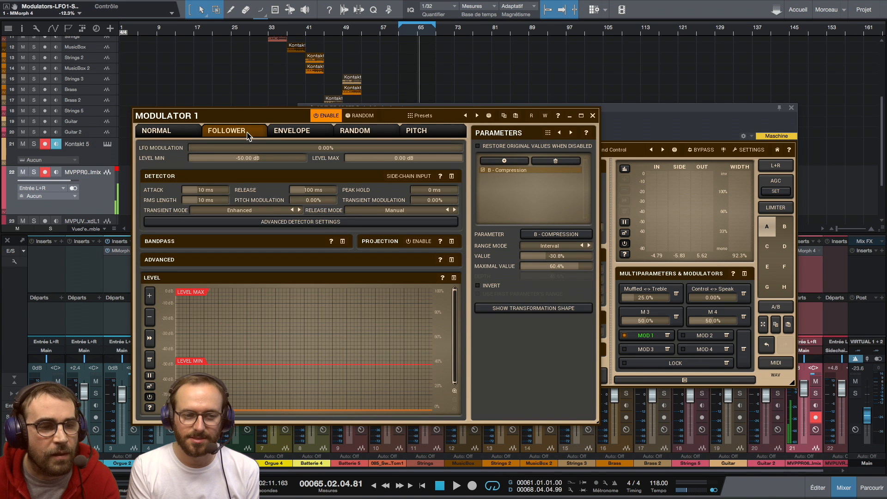
click(292, 132)
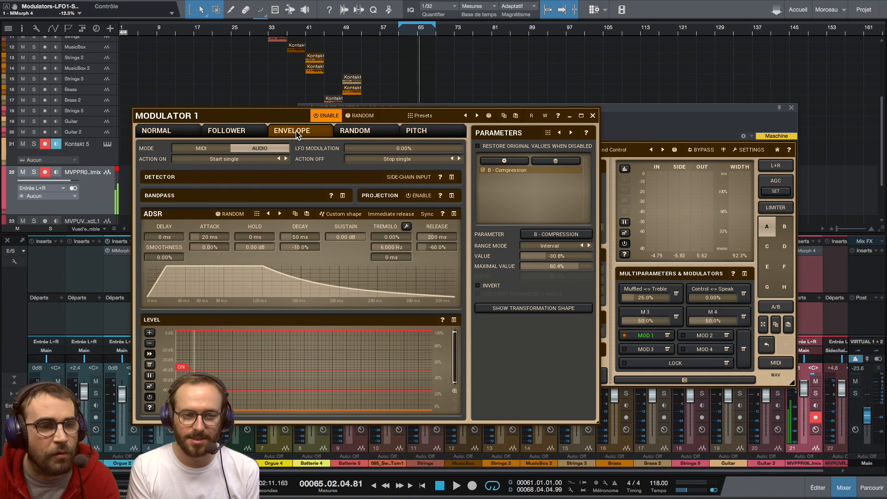
click(365, 134)
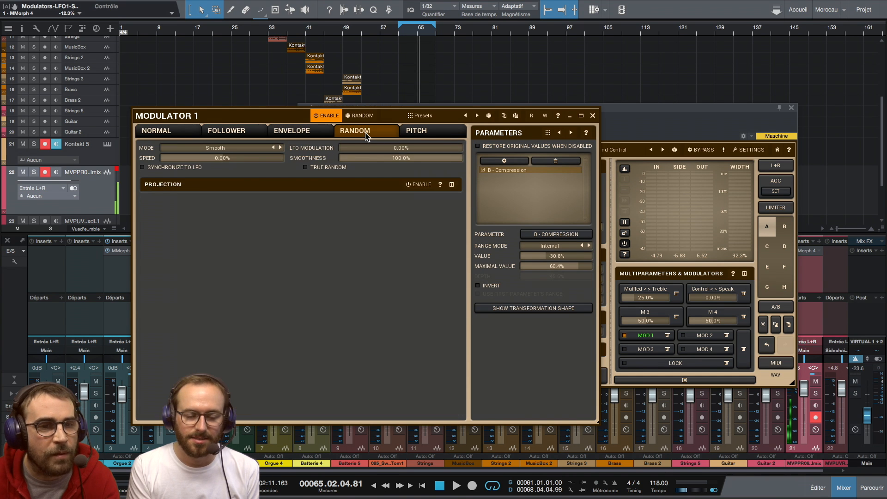
click(421, 135)
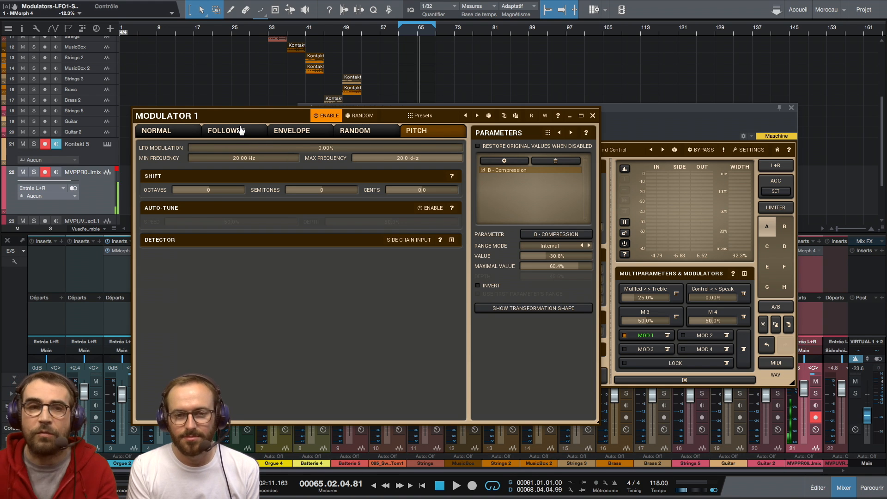
click(152, 133)
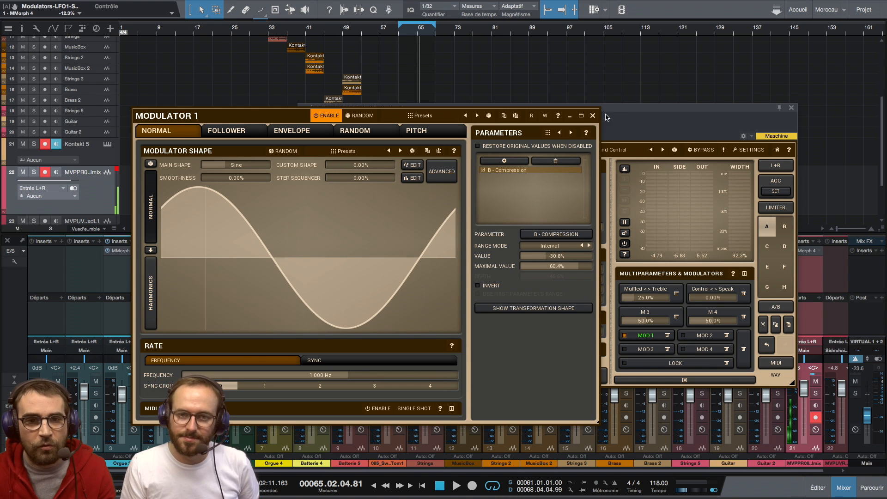
click(365, 365)
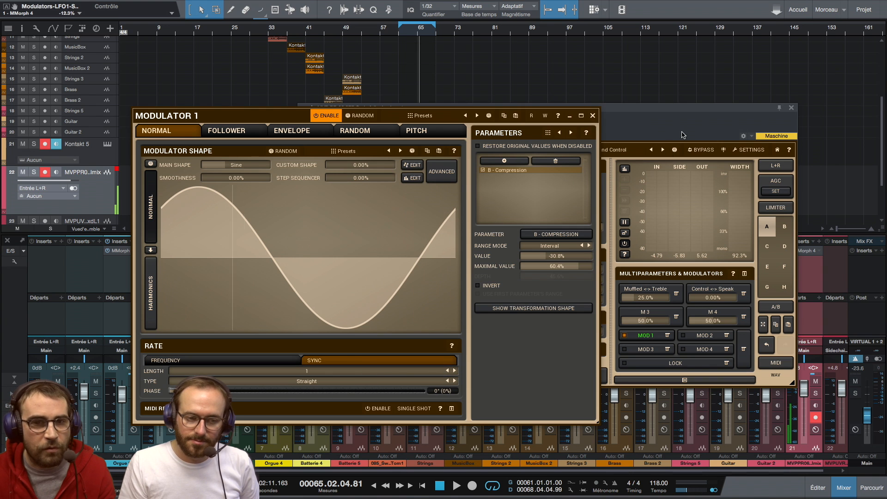
click(592, 116)
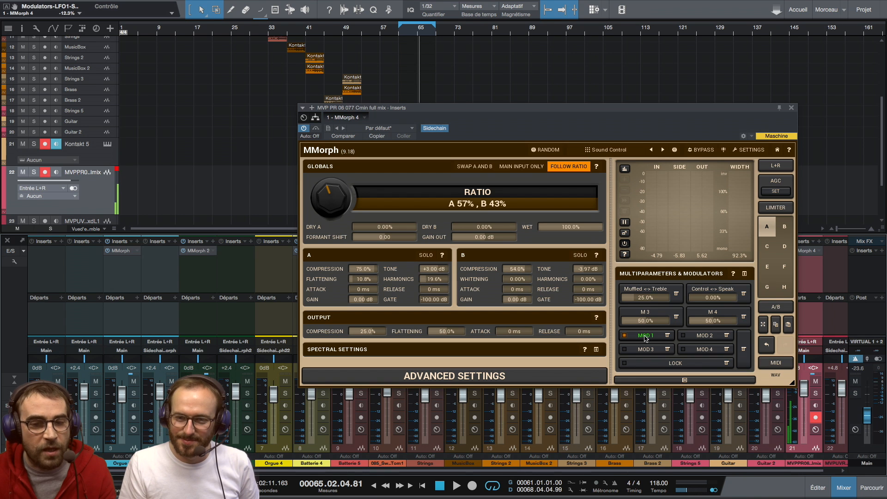
Step: Examine the Multiparameter 1 settings for Muffled <-> Treble, close them and shift the plugin window aside
click(659, 290)
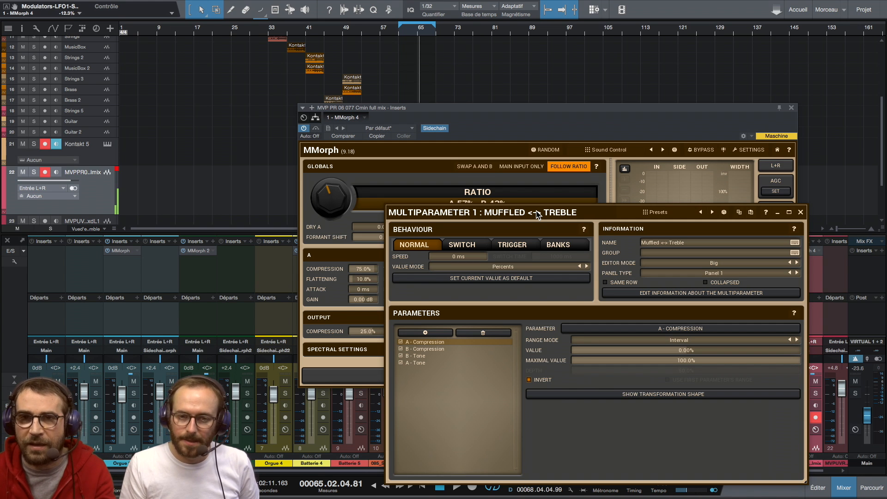
click(801, 212)
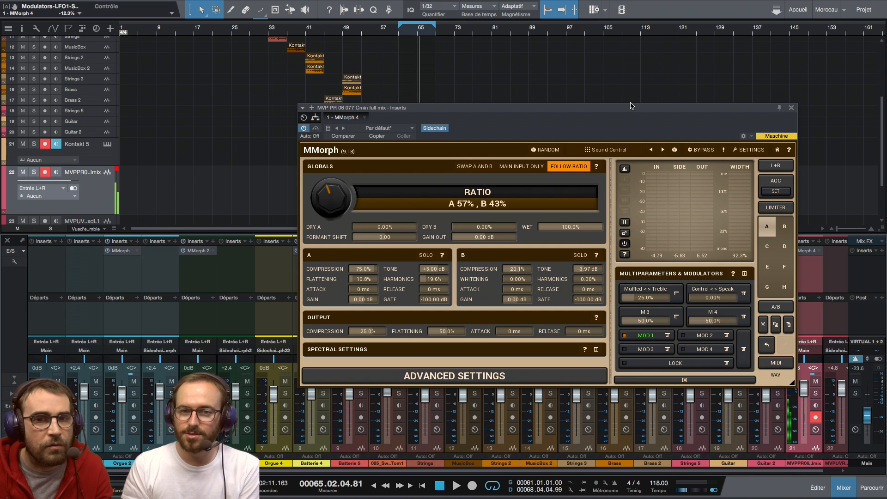
drag(631, 106, 568, 110)
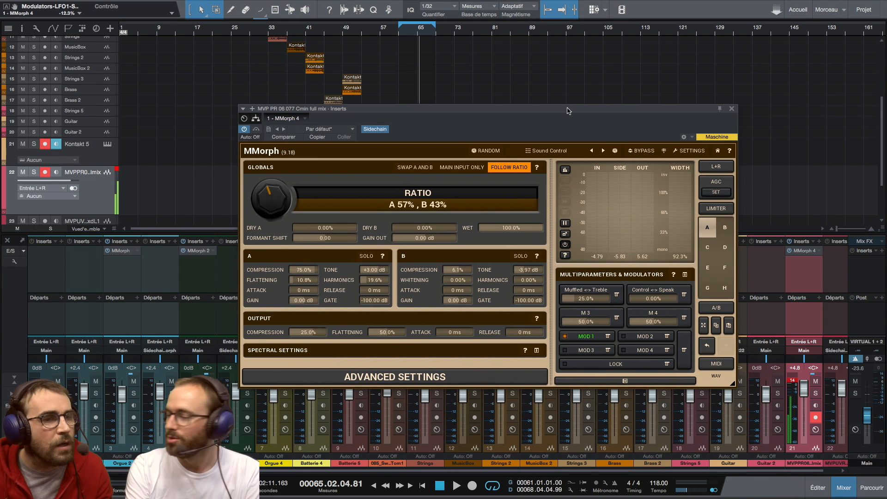
Step: Close the current song and open the MMorph song from the recent files
key(space)
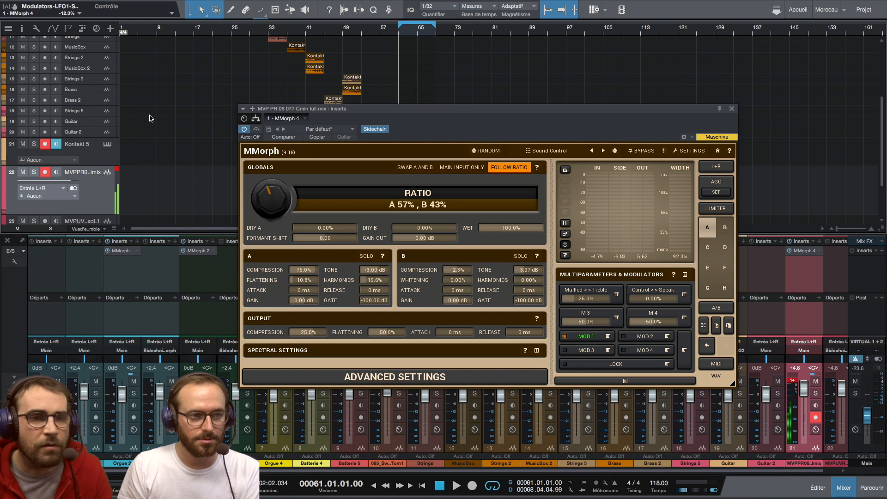
key(super+w)
click(419, 164)
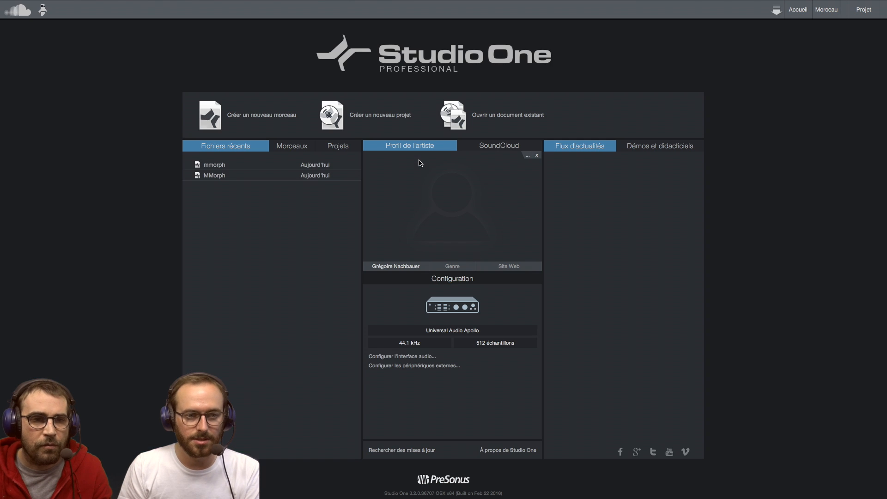
click(213, 176)
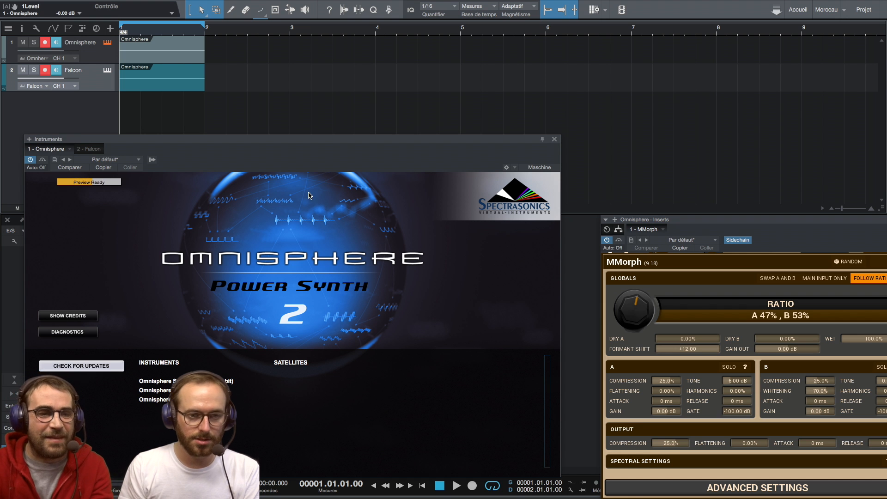
Step: Bring the MMorph window into view beside Omnisphere, play the loop and lower the Main output volume to about -21.2 dB
click(354, 196)
drag(749, 216, 402, 166)
key(space)
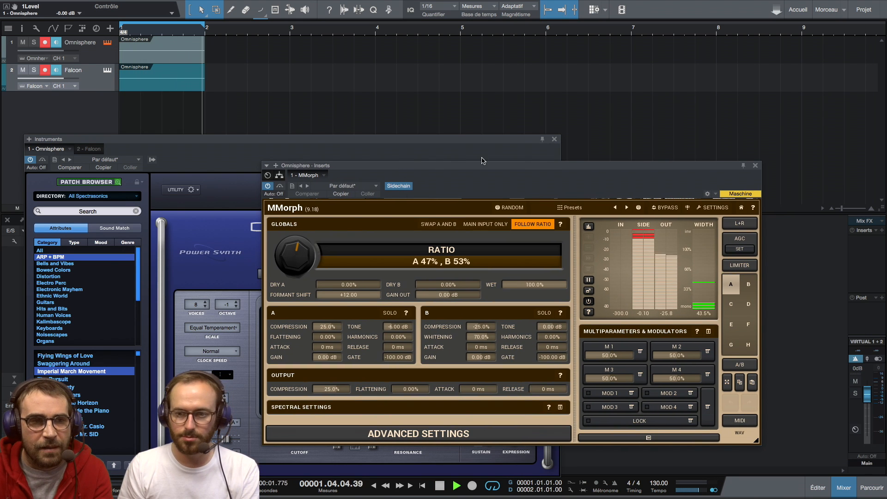
key(space)
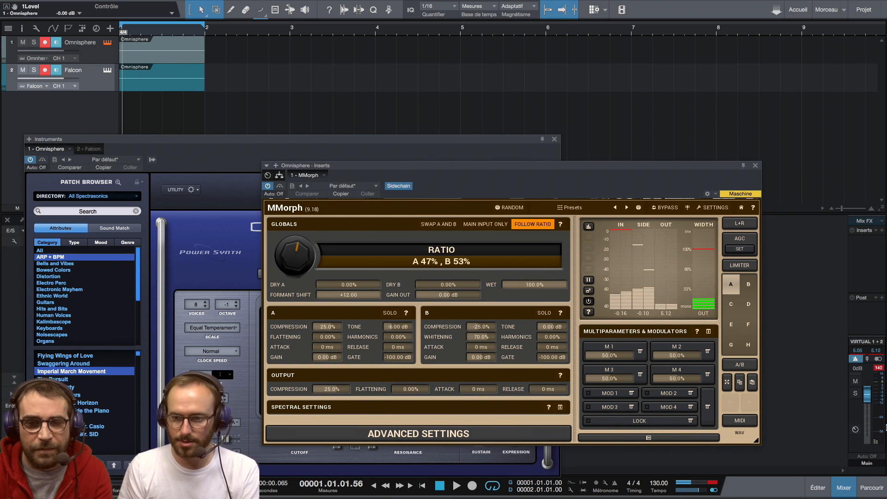
drag(867, 394, 869, 407)
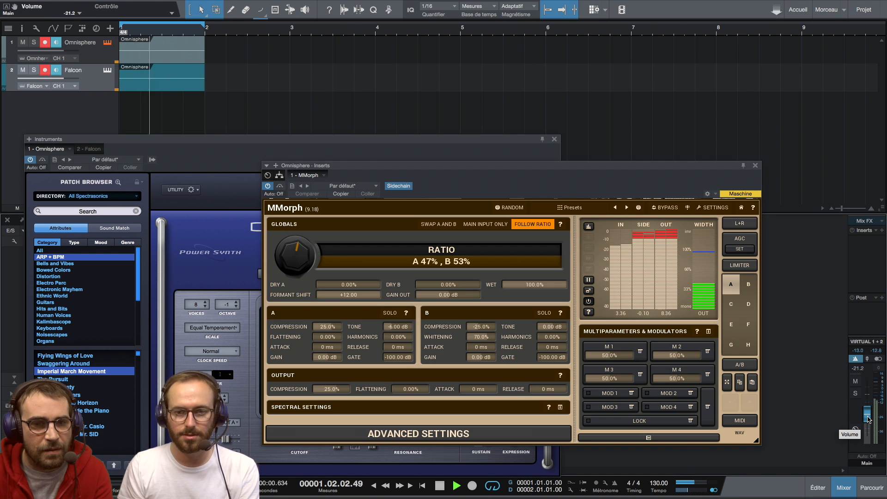
Step: Audition source A and source B separately with Solo during playback, closing the Omnisphere window, and leave both Solos off
click(391, 313)
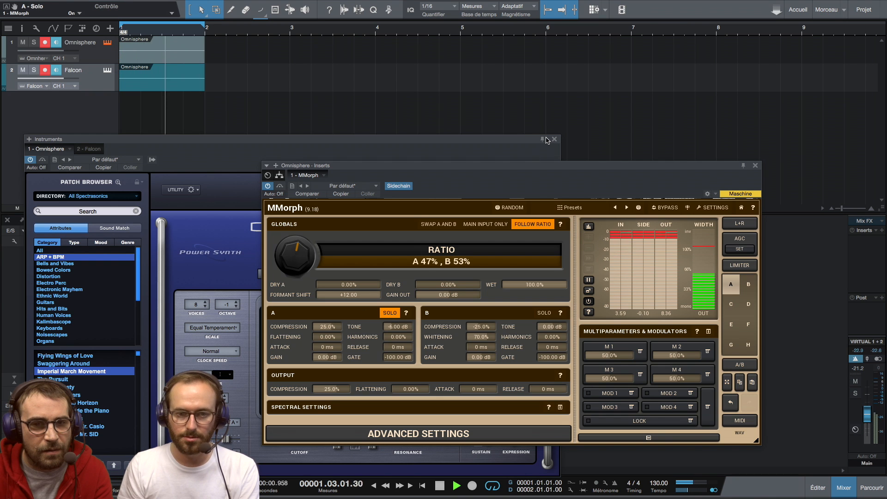
click(390, 313)
click(544, 313)
click(554, 142)
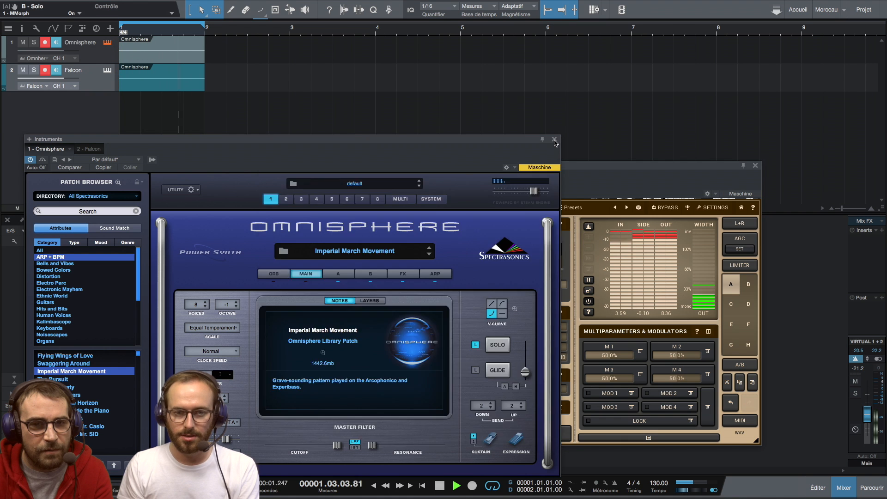
click(555, 140)
drag(508, 165, 412, 128)
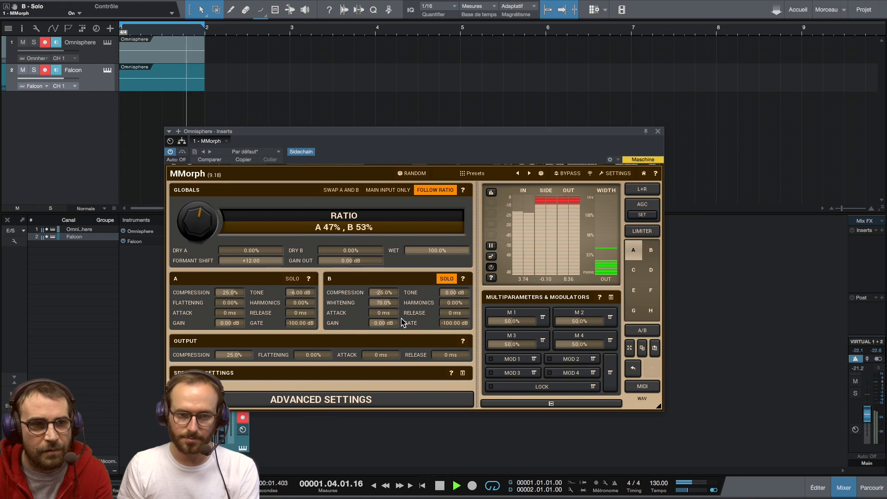
click(446, 278)
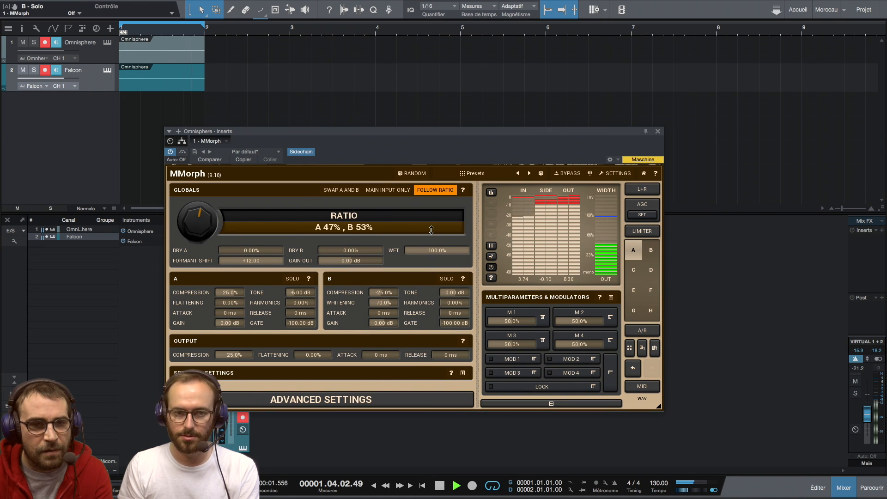
Step: Sweep the ratio to A 19%, B 81% during playback, reposition the MMorph window and randomize the plugin's settings
drag(197, 221, 192, 127)
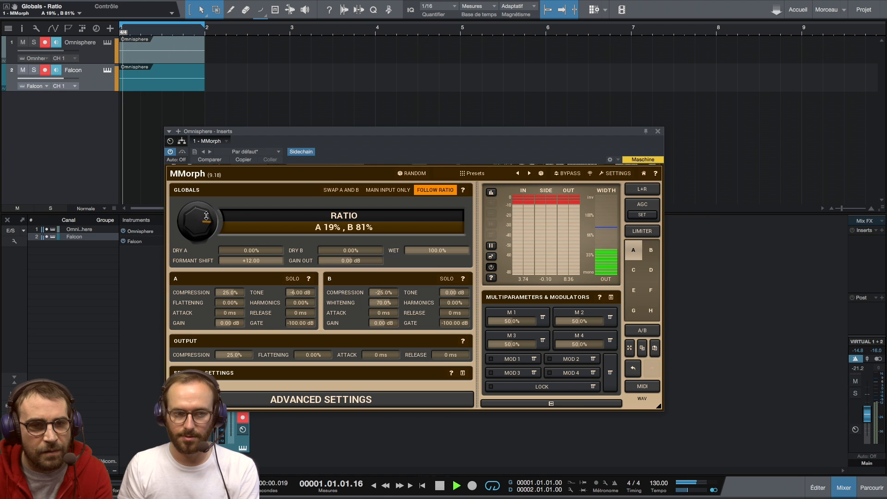
drag(411, 147, 443, 157)
click(440, 183)
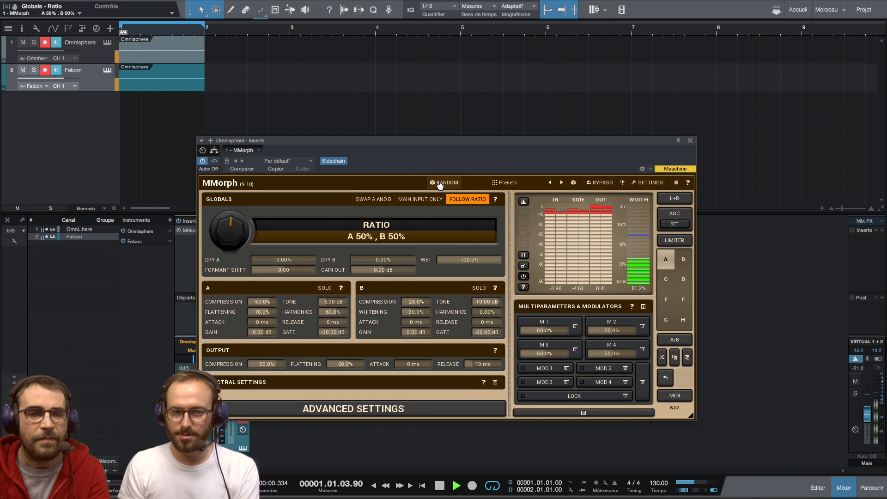
click(873, 419)
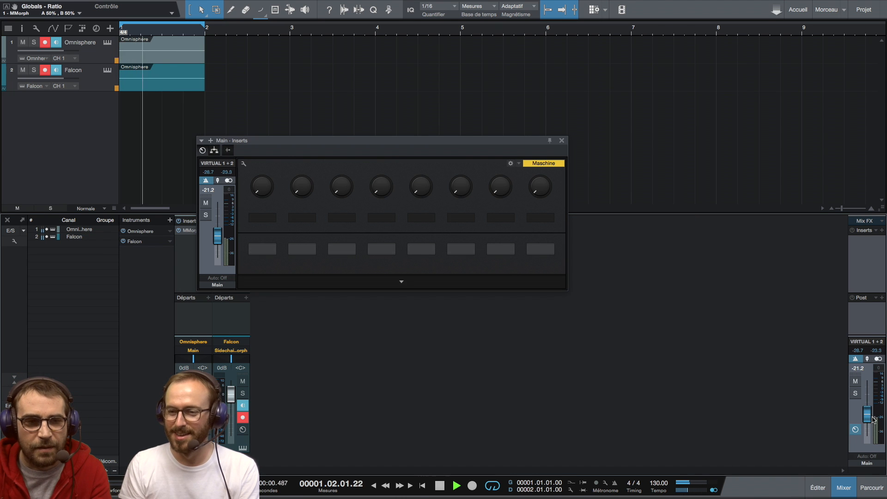
click(562, 140)
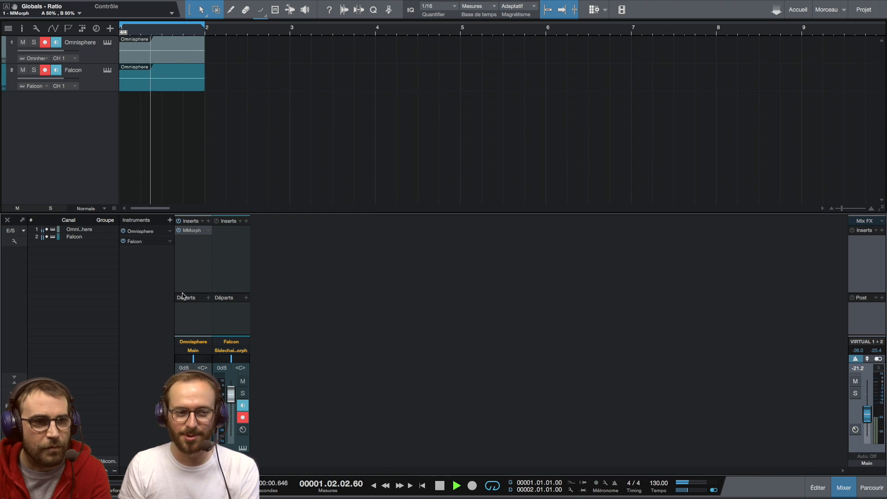
double_click(192, 230)
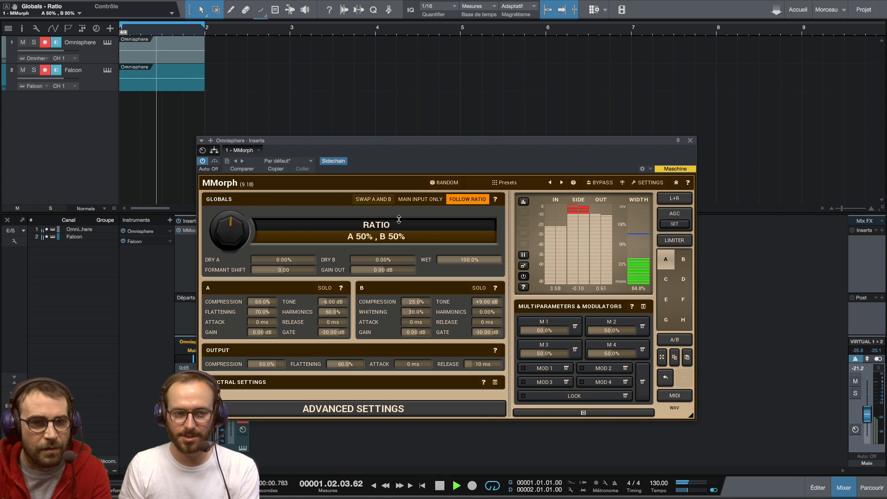
Step: Randomize the MMorph settings twice during playback, sweeping the ratio to A 20%, B 80%, A 87%, B 13% and A 79%, B 21%
drag(399, 222, 297, 91)
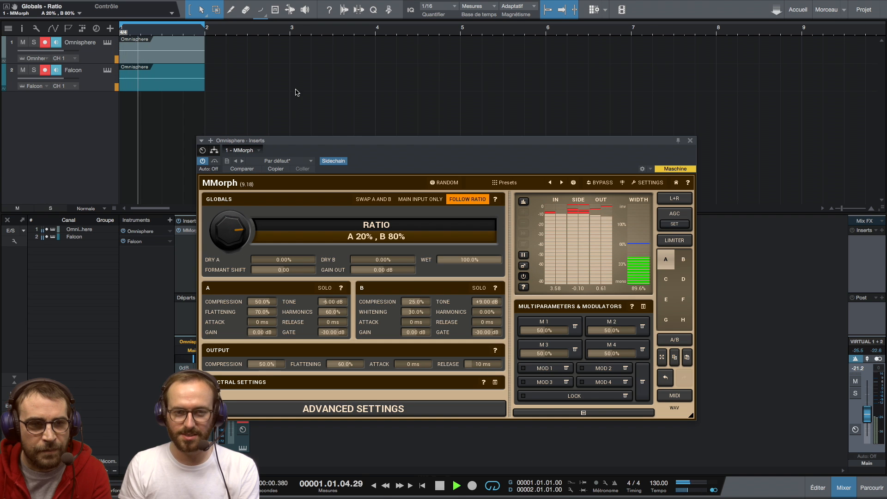
click(446, 183)
drag(238, 233, 238, 257)
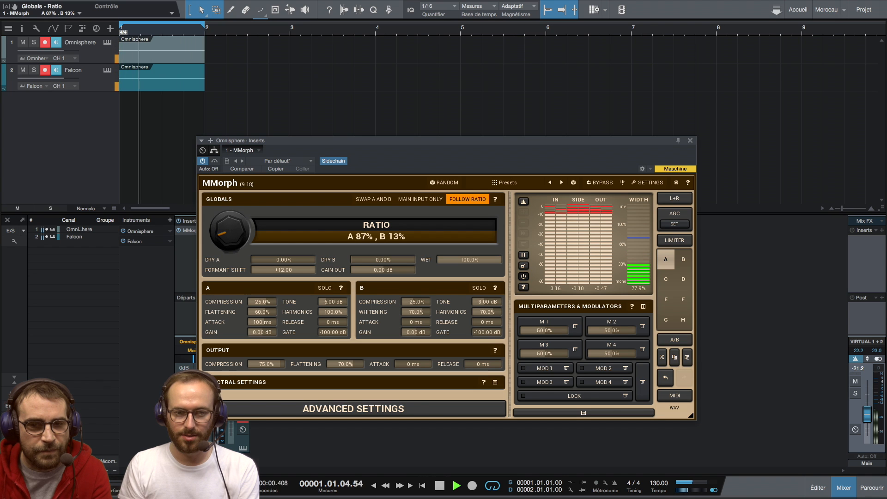
click(446, 185)
drag(238, 231, 237, 139)
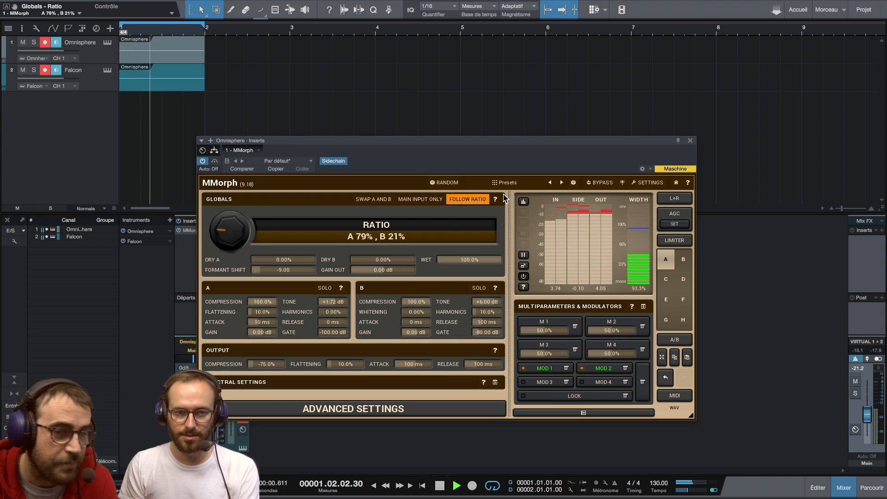
Step: Audition two more randomized MMorph settings and move the plugin window slightly
click(447, 183)
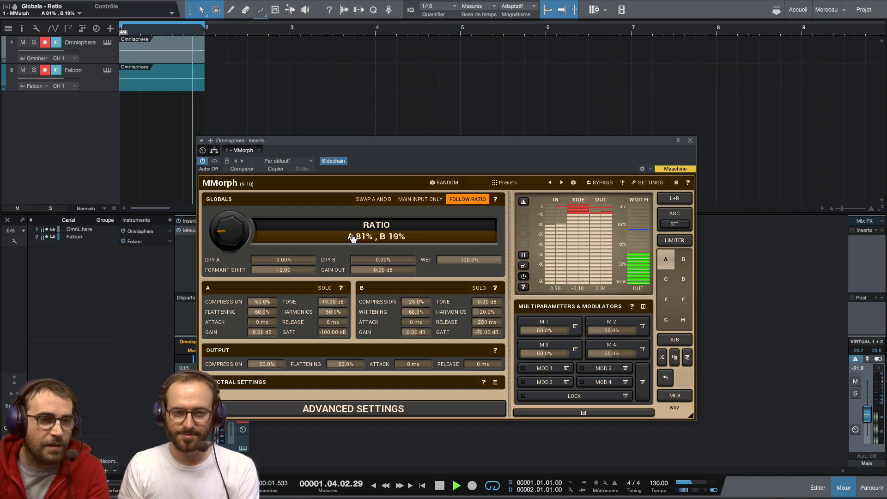
click(444, 183)
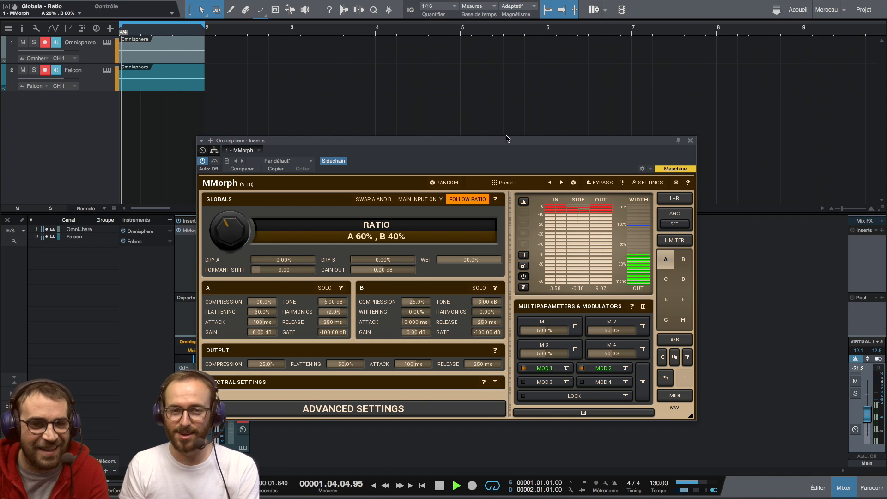
drag(491, 140, 509, 143)
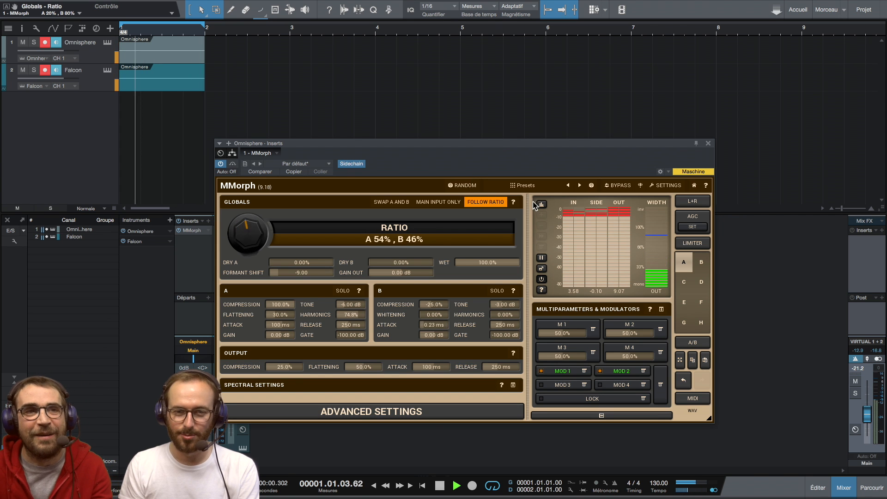
Step: Browse the MMorph preset list in the Root folder and close the preset browser without loading one
click(532, 187)
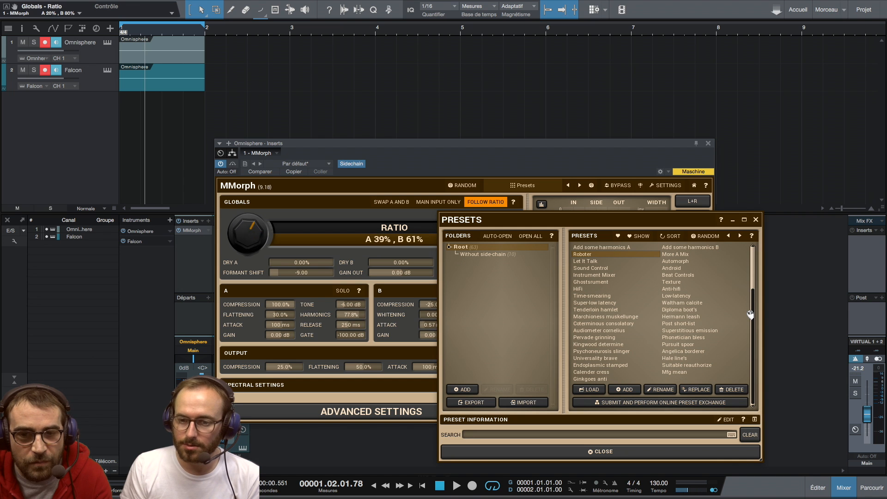
drag(757, 297, 759, 260)
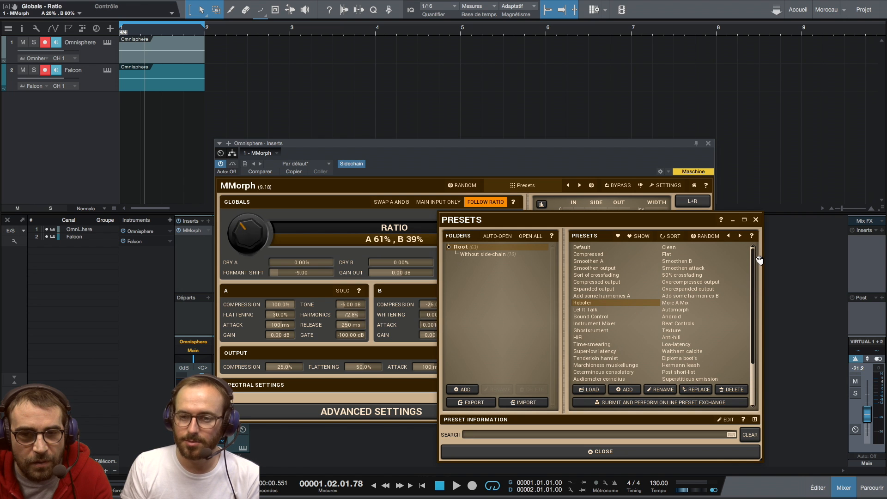
click(756, 220)
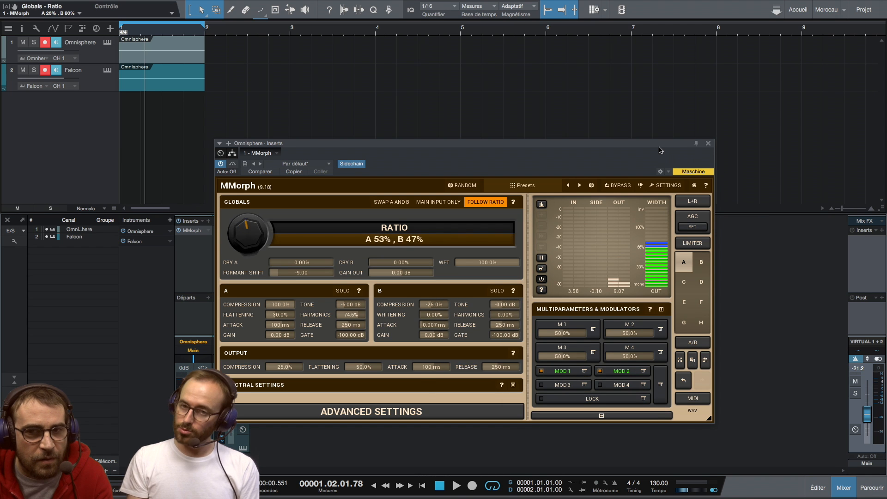